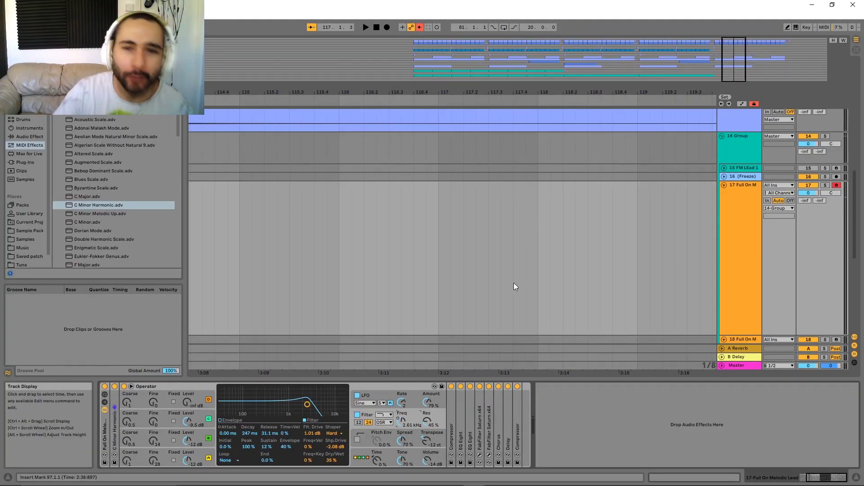
# Step: Look over the Scale presets in the MIDI Effects category and unfold the C Minor Harmonic device on track 17
pyautogui.scroll(-3, 544, 233)
pyautogui.scroll(-5, 544, 234)
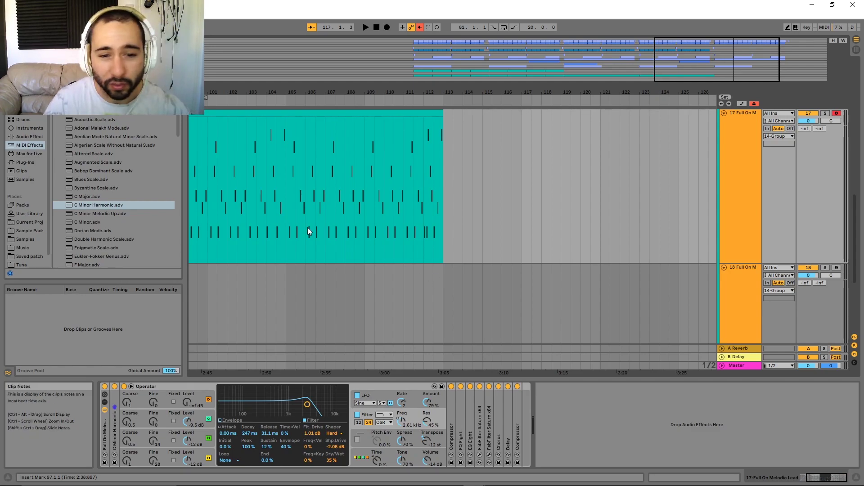
pyautogui.moveTo(178, 94)
pyautogui.mouseDown()
pyautogui.moveTo(178, 116)
pyautogui.moveTo(178, 108)
pyautogui.mouseUp()
pyautogui.click(58, 113)
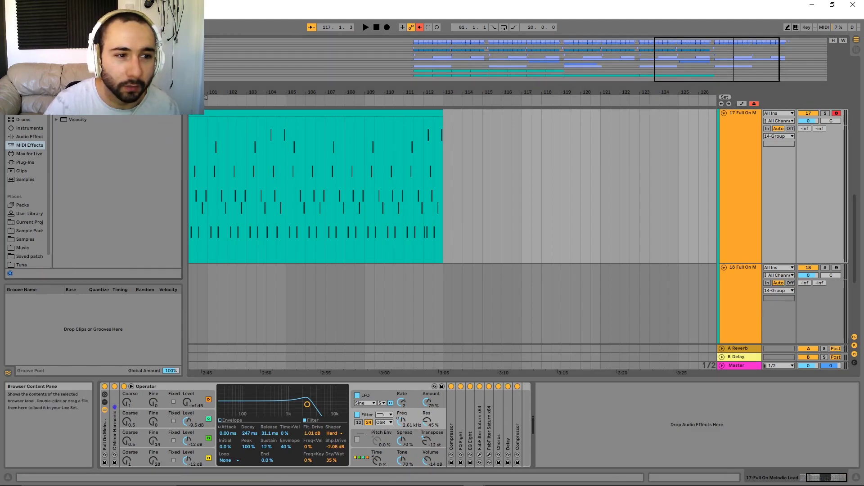
pyautogui.click(59, 116)
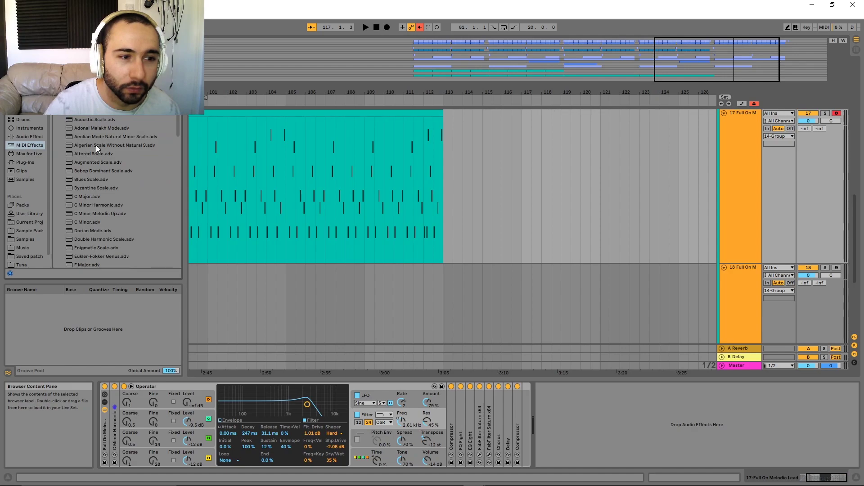
pyautogui.scroll(2, 141, 168)
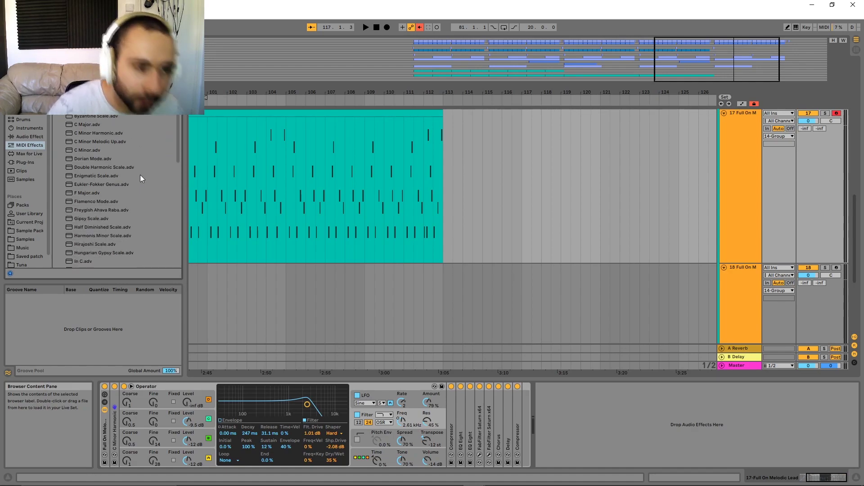
pyautogui.scroll(2, 140, 175)
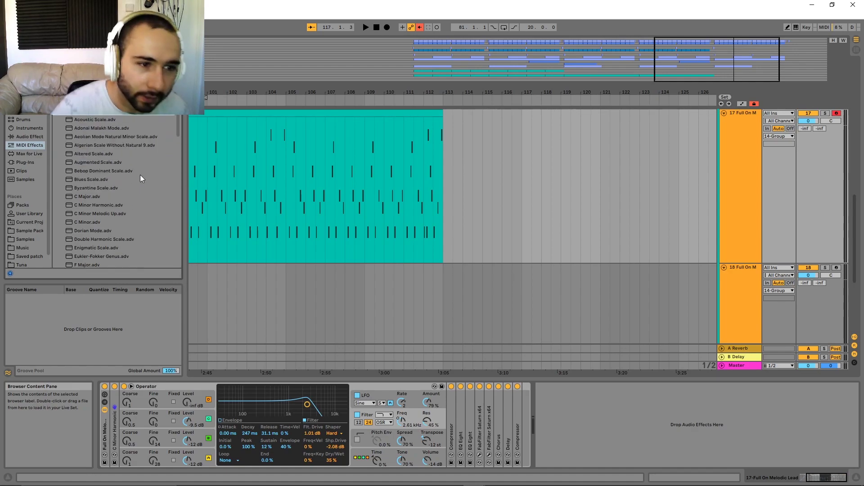
pyautogui.doubleClick(117, 412)
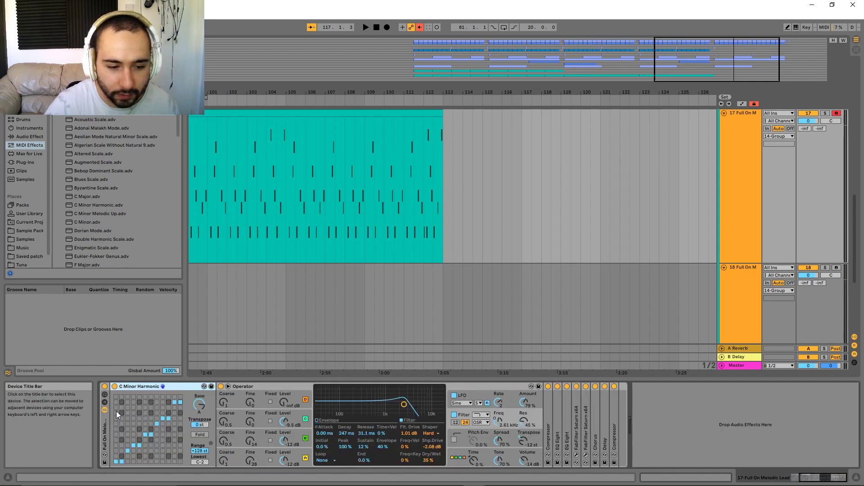
# Step: Examine the full list of Scale presets in the browser, from Acoustic Scale down to Whole Tone Scale
pyautogui.moveTo(179, 99); pyautogui.dragTo(183, 152)
pyautogui.scroll(-8, 184, 151)
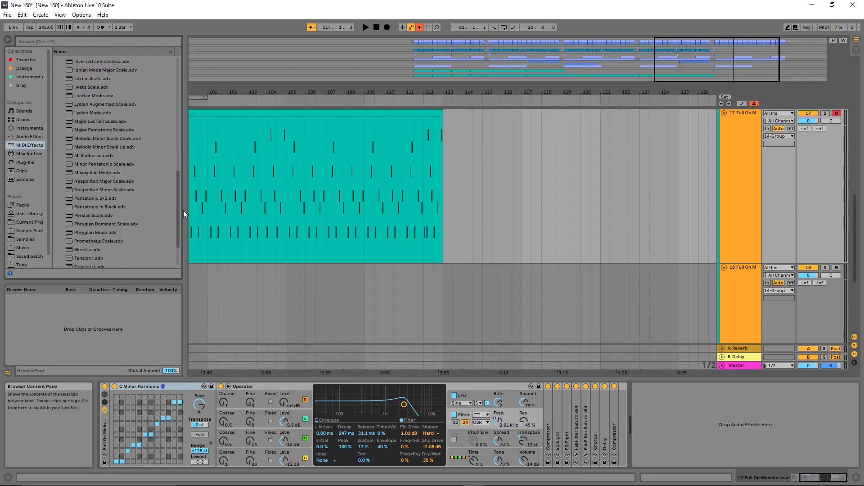
pyautogui.scroll(9, 181, 239)
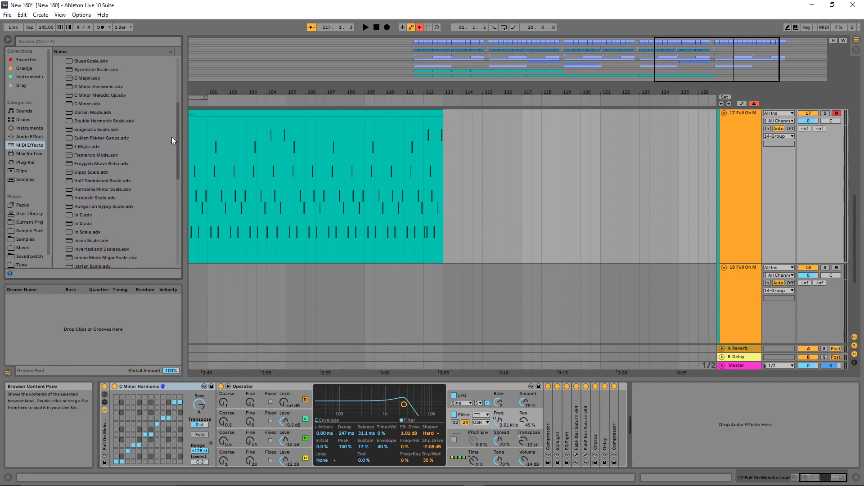
pyautogui.scroll(-10, 179, 143)
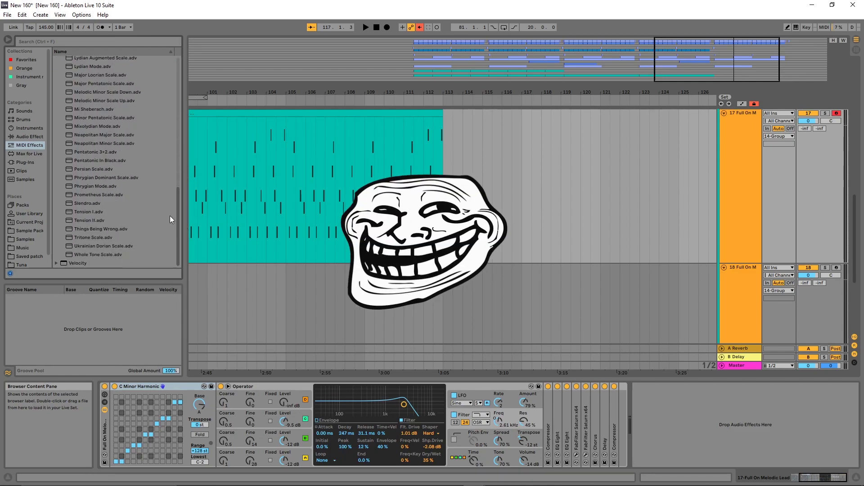
pyautogui.scroll(13, 121, 189)
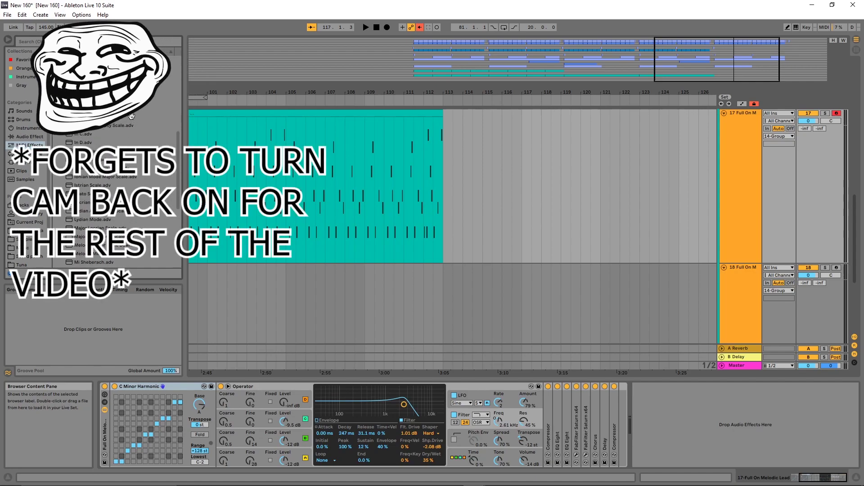
pyautogui.scroll(1, 115, 157)
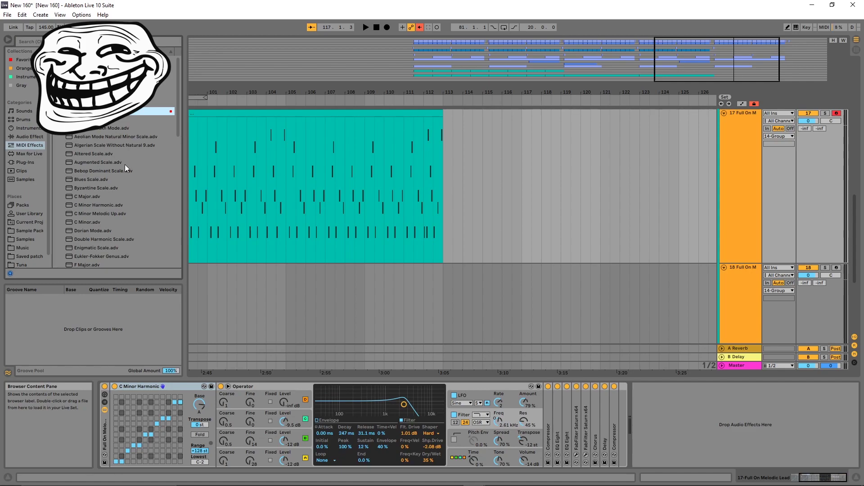
pyautogui.scroll(-3, 124, 164)
pyautogui.scroll(-2, 105, 131)
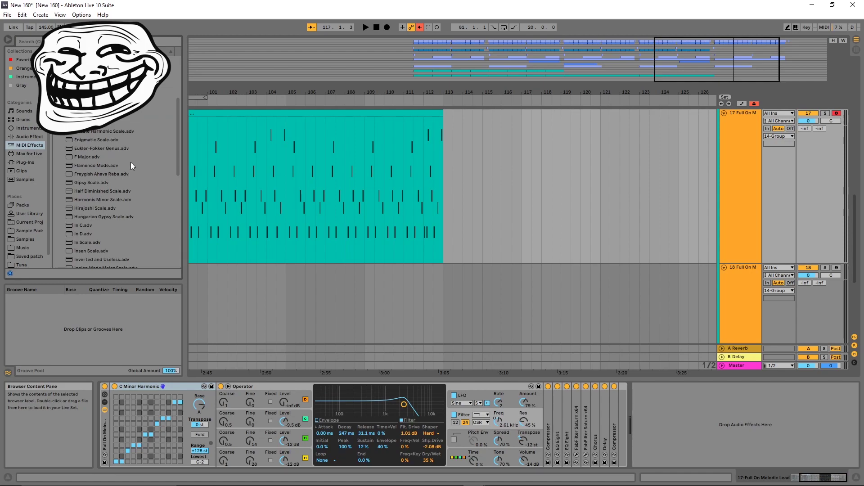
pyautogui.scroll(4, 124, 180)
pyautogui.scroll(-3, 137, 220)
# Step: Point out minor-type presets in the Scale list, including C Minor Harmonic, Melodic Minor Scale Down and Phrygian Dominant Scale
pyautogui.click(110, 125)
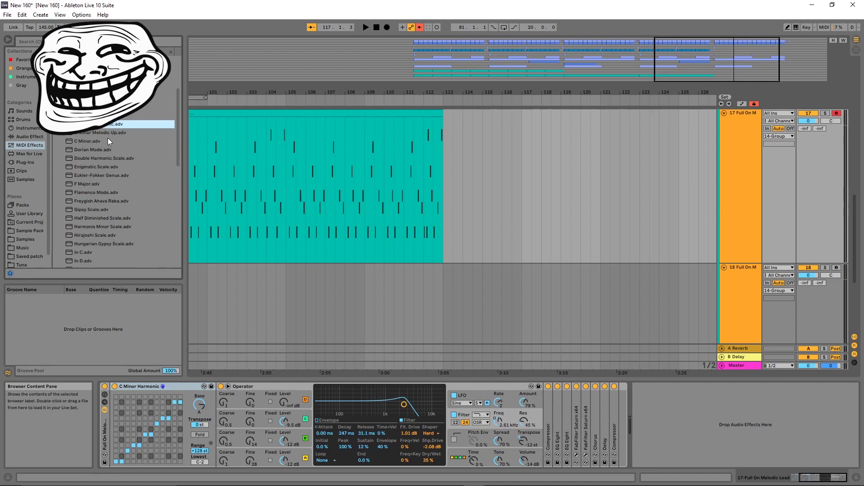
pyautogui.press('Up')
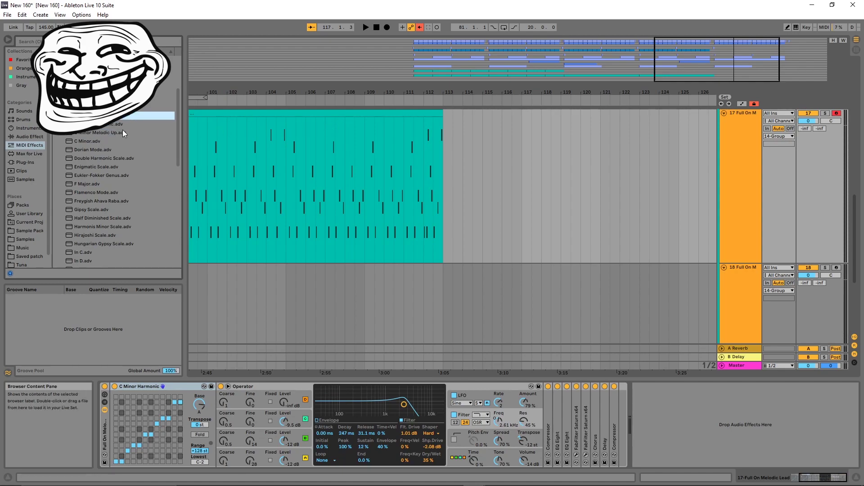
pyautogui.scroll(-5, 125, 135)
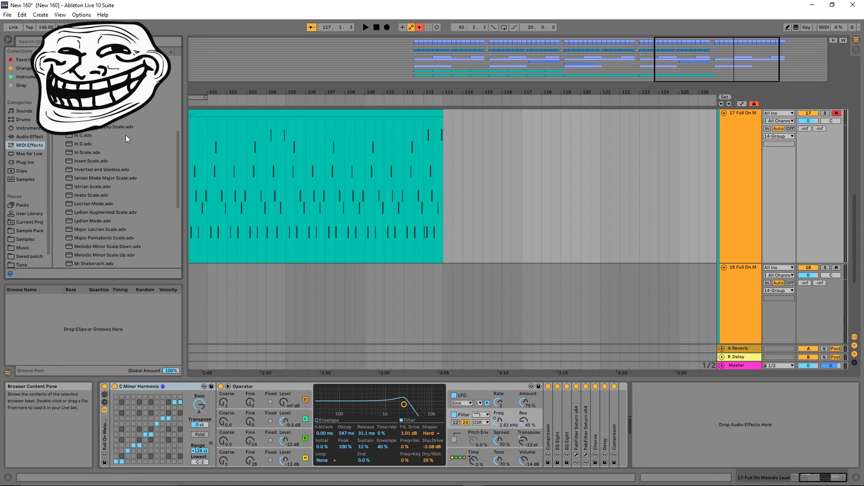
pyautogui.scroll(-2, 126, 135)
pyautogui.click(128, 201)
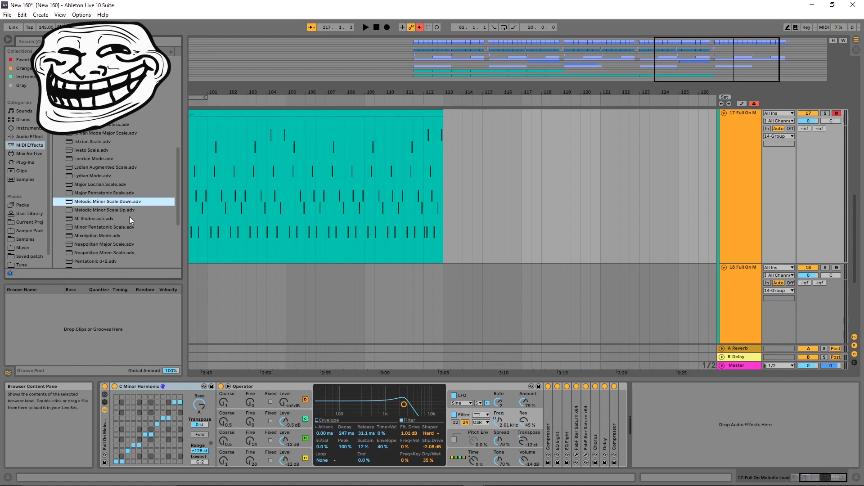
pyautogui.scroll(-1, 118, 205)
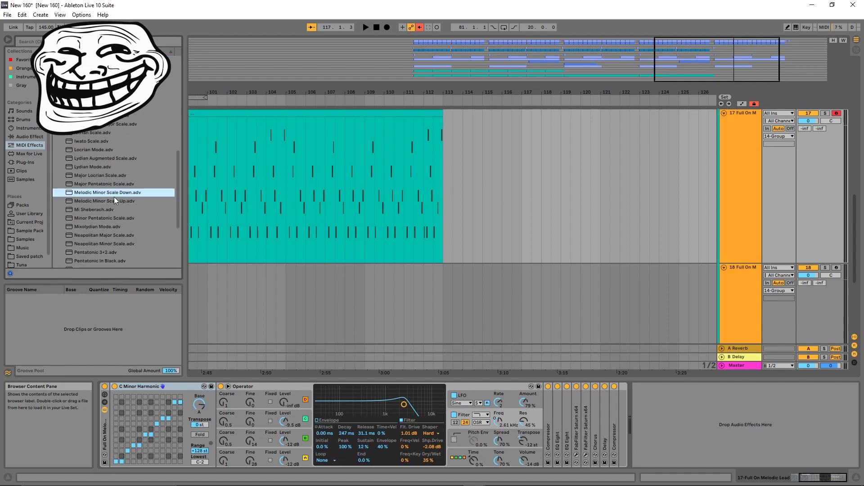
pyautogui.scroll(-1, 115, 196)
pyautogui.click(116, 199)
pyautogui.scroll(-1, 126, 218)
pyautogui.scroll(-4, 108, 191)
pyautogui.click(83, 181)
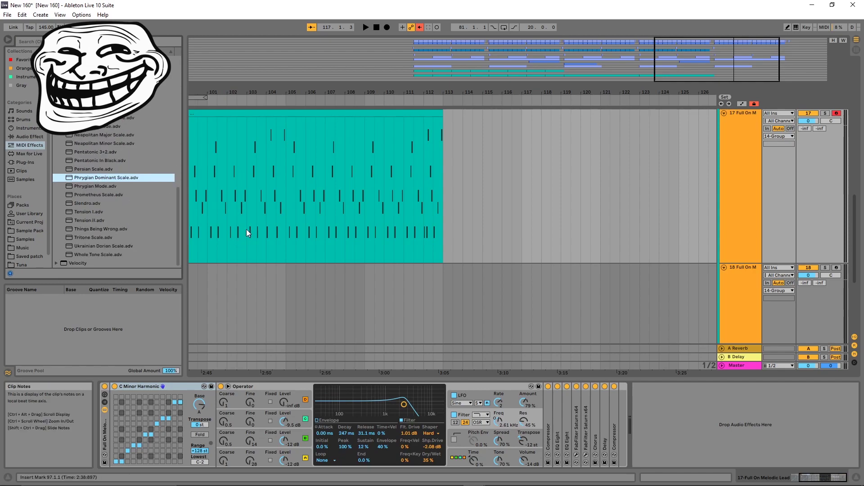
# Step: Examine the note matrix of the C Minor Harmonic device to see how incoming notes map to scale notes
pyautogui.scroll(3, 382, 183)
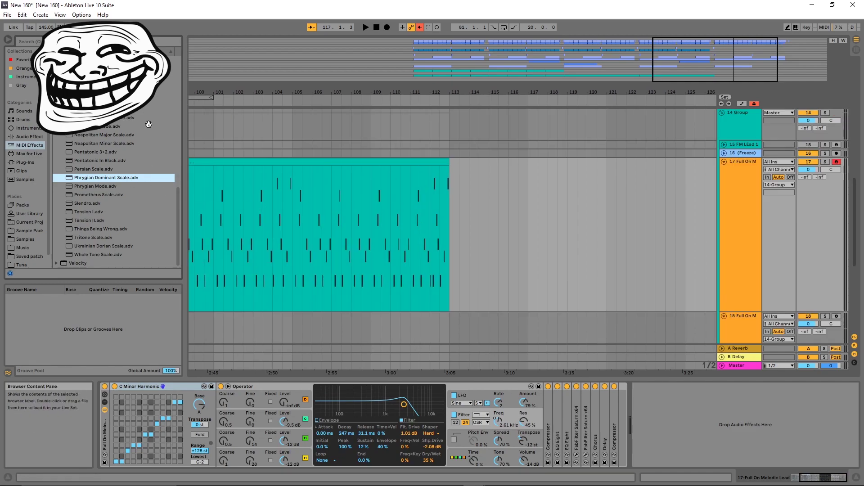
pyautogui.scroll(7, 141, 220)
pyautogui.scroll(3, 141, 219)
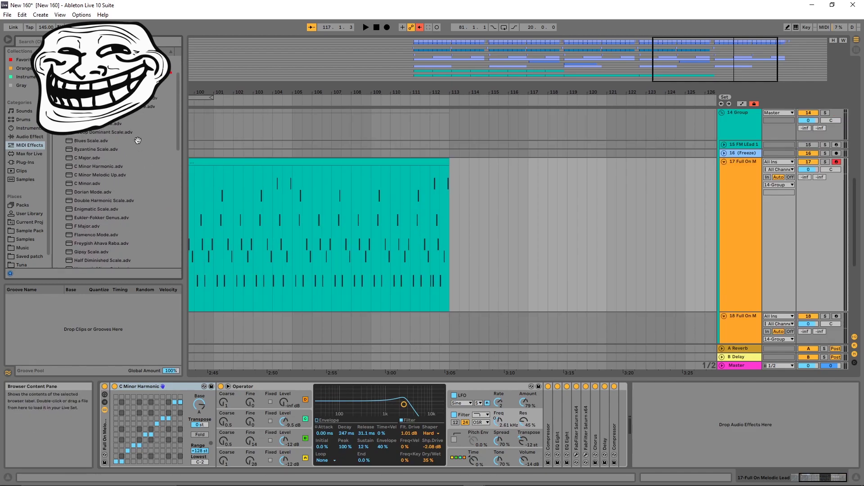
pyautogui.hscroll(-3, 243, 248)
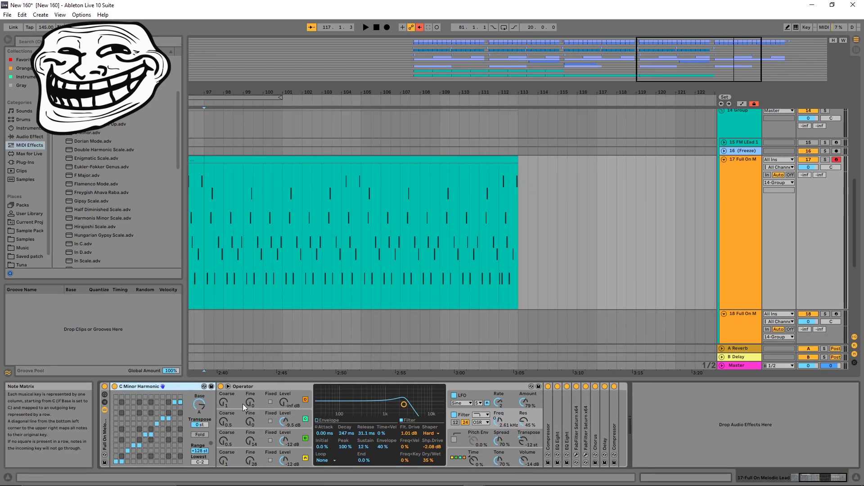
pyautogui.click(121, 461)
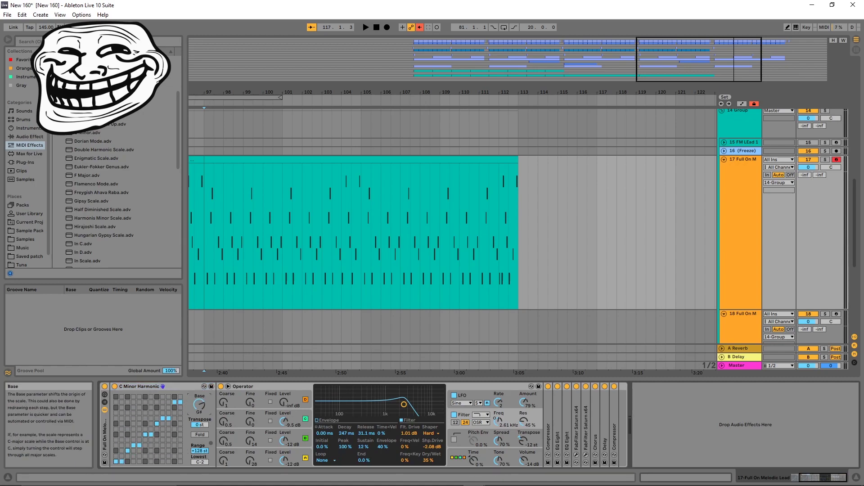
pyautogui.click(169, 419)
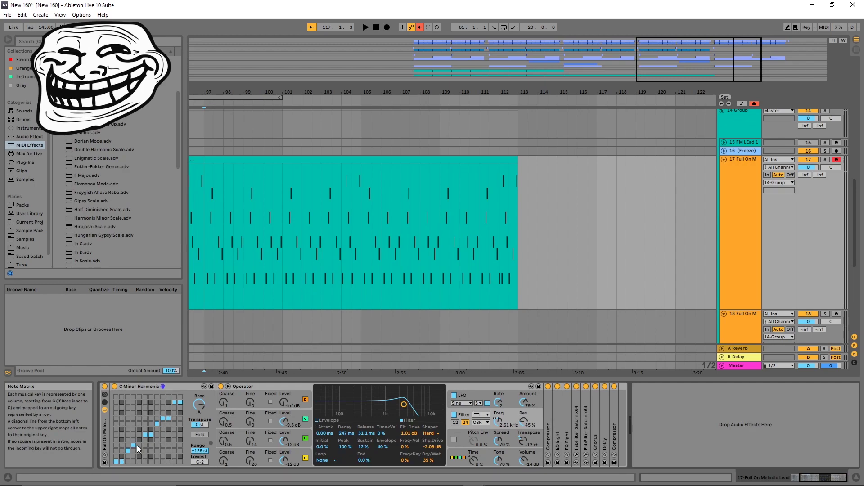
pyautogui.click(116, 462)
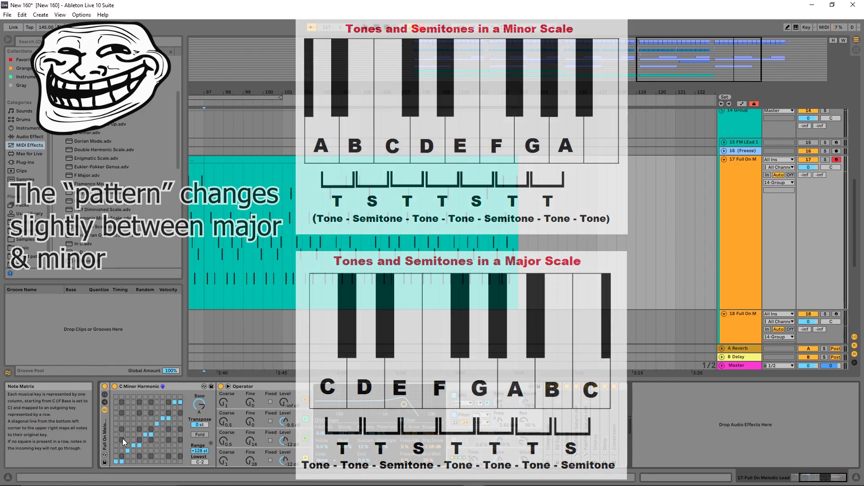
# Step: Try the C Minor Harmonic device's Base and Transpose, ending on A and 0 st, and turn on Fold
pyautogui.moveTo(199, 404); pyautogui.dragTo(199, 397)
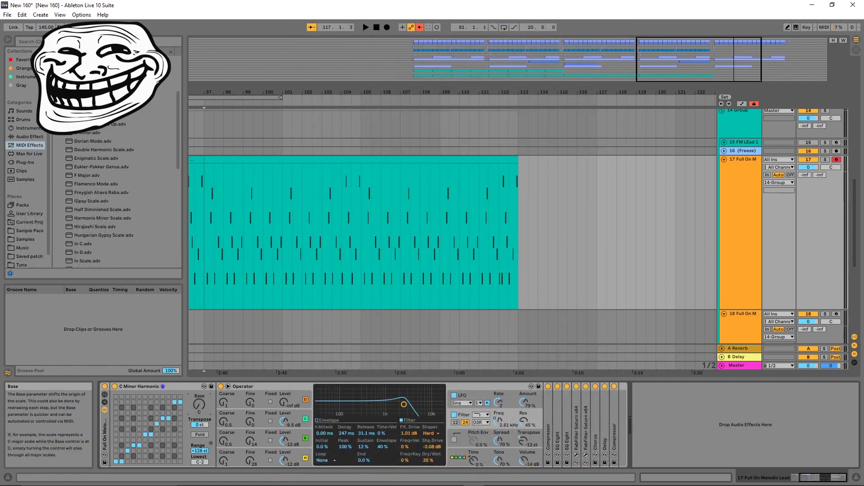
pyautogui.moveTo(200, 404); pyautogui.dragTo(198, 425)
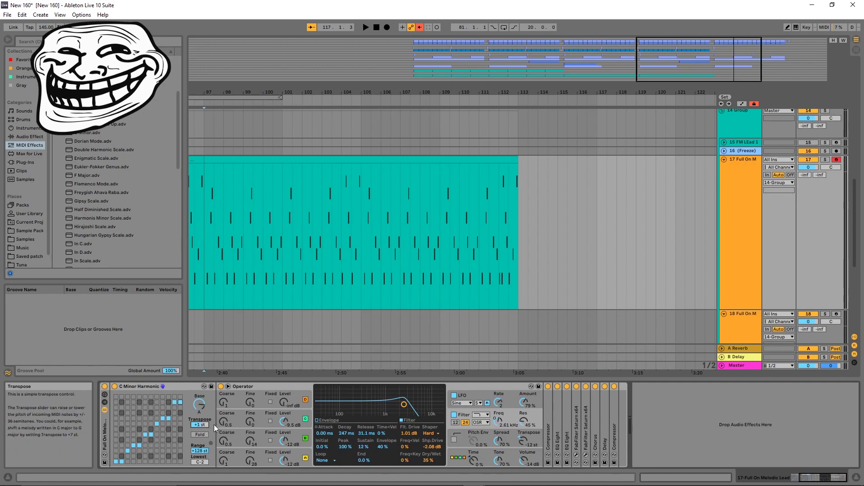
pyautogui.moveTo(199, 424); pyautogui.dragTo(199, 433)
pyautogui.click(204, 435)
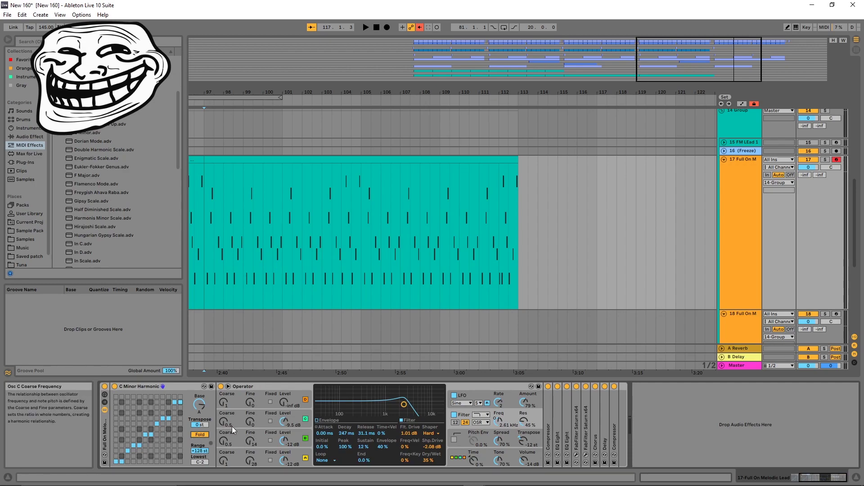
# Step: Inspect the notes of track 17's MIDI clip spanning bars 97 to 113 and return to the track's devices
pyautogui.click(331, 160)
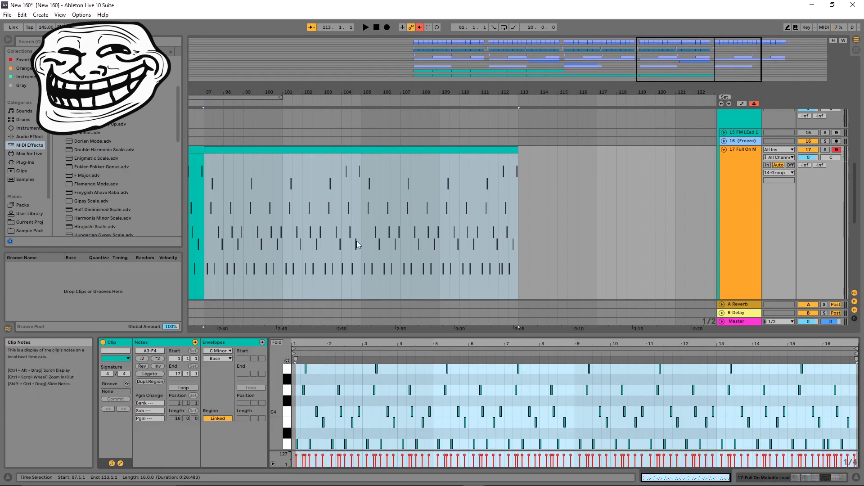
pyautogui.click(427, 460)
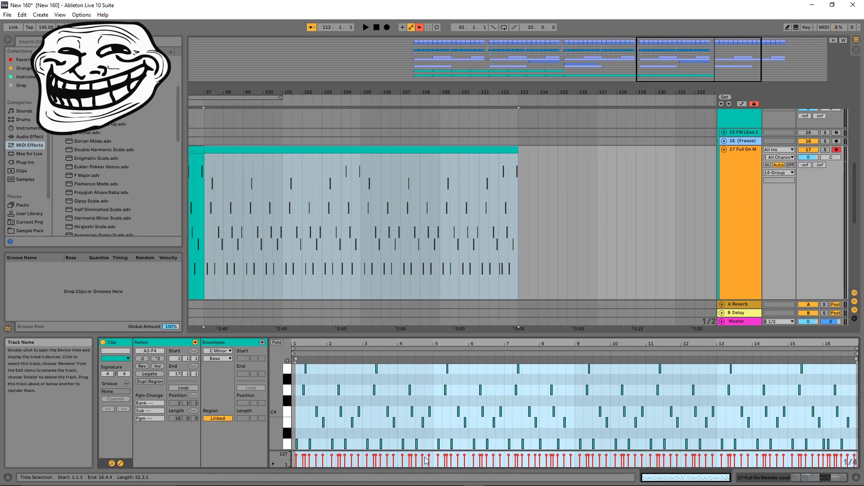
pyautogui.click(755, 209)
pyautogui.hotkey('ctrl', 'd')
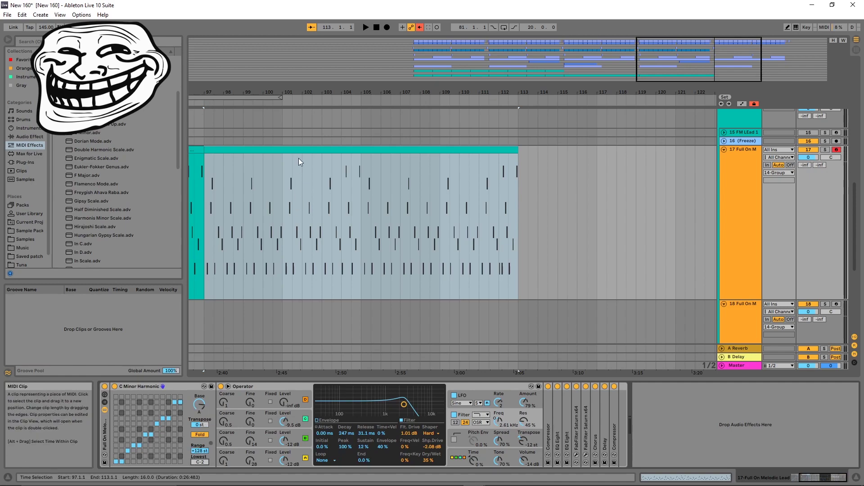
# Step: Insert an empty four-bar MIDI clip on track 18 from bar 97 to 101 and set its note grid to 1/8
pyautogui.scroll(-3, 380, 299)
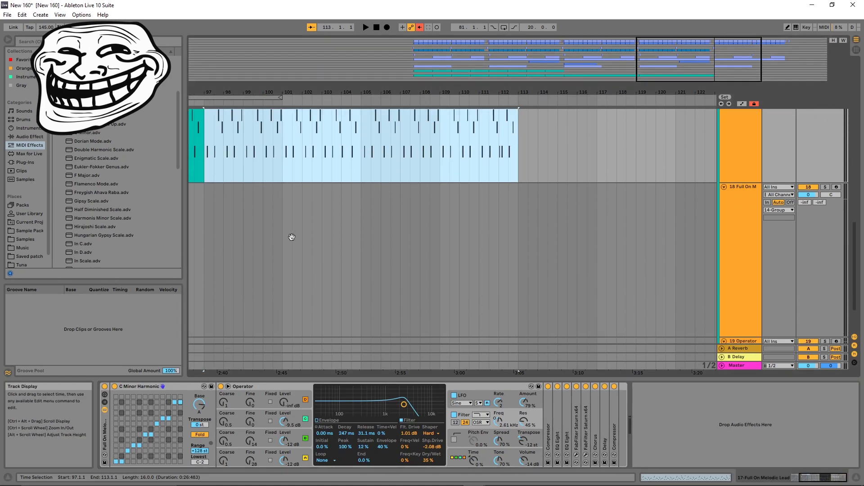
pyautogui.moveTo(292, 237); pyautogui.dragTo(304, 289)
pyautogui.moveTo(241, 309); pyautogui.dragTo(247, 256)
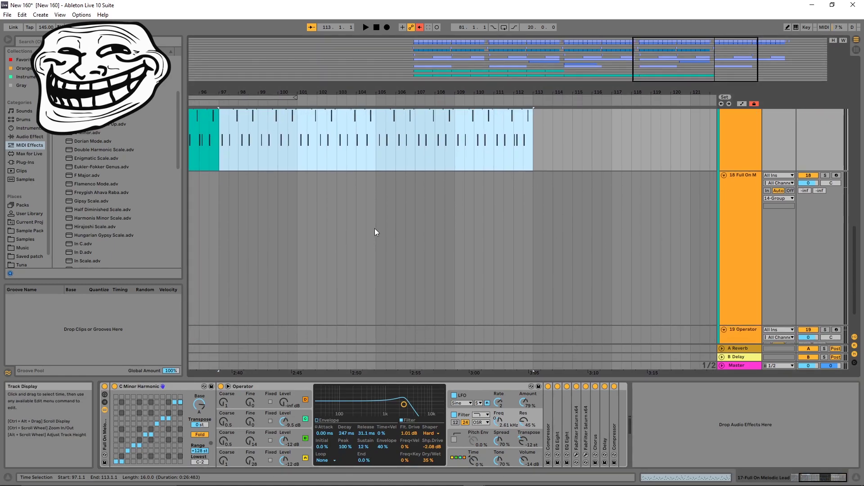
pyautogui.scroll(4, 374, 229)
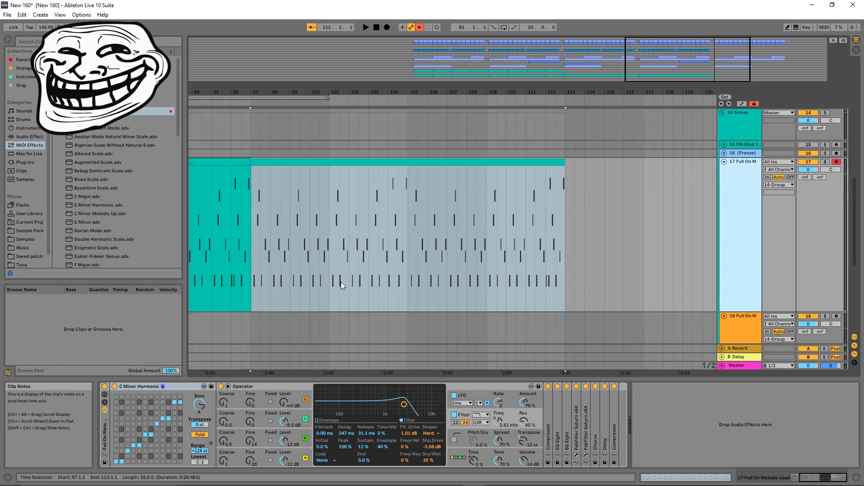
pyautogui.scroll(2, 340, 300)
pyautogui.scroll(-4, 417, 250)
pyautogui.moveTo(251, 270); pyautogui.dragTo(334, 269)
pyautogui.click(755, 254)
pyautogui.moveTo(249, 271)
pyautogui.mouseDown()
pyautogui.moveTo(336, 282)
pyautogui.moveTo(253, 287)
pyautogui.mouseUp()
pyautogui.hotkey('ctrl', 'shift', 'm')
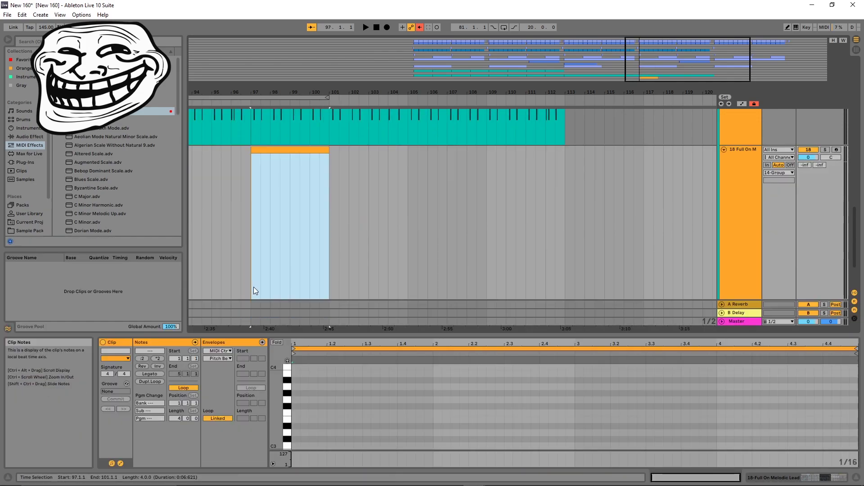
pyautogui.rightClick(361, 437)
pyautogui.click(398, 402)
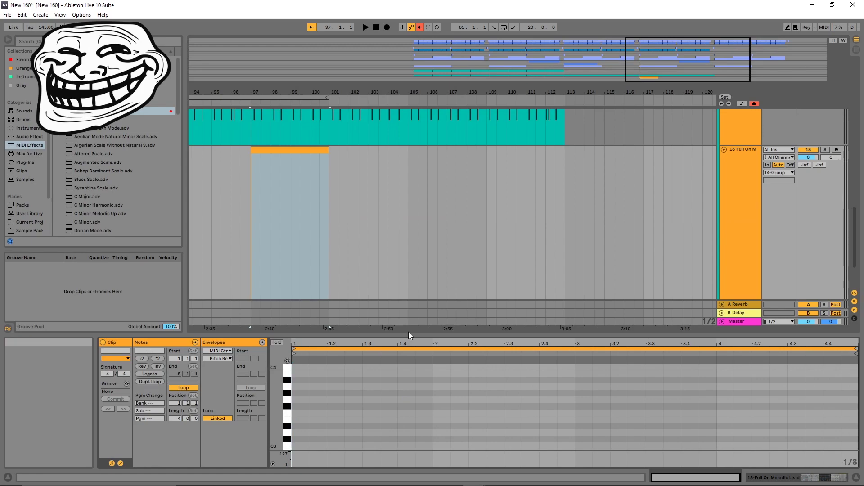
# Step: Enlarge the note editor, mute track 17 and loop the arrangement over track 18's four-bar clip from bar 97
pyautogui.moveTo(406, 336); pyautogui.dragTo(407, 303)
pyautogui.moveTo(703, 115); pyautogui.dragTo(693, 252)
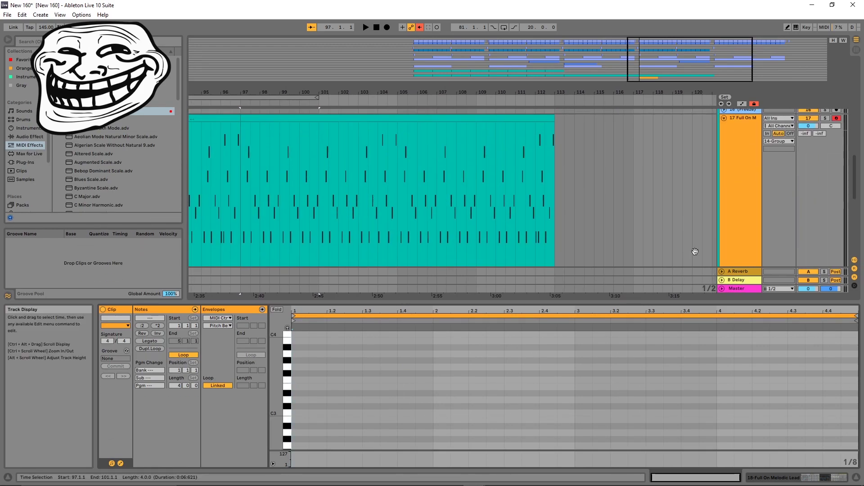
pyautogui.click(808, 118)
pyautogui.scroll(-3, 406, 204)
pyautogui.hotkey('ctrl', 'l')
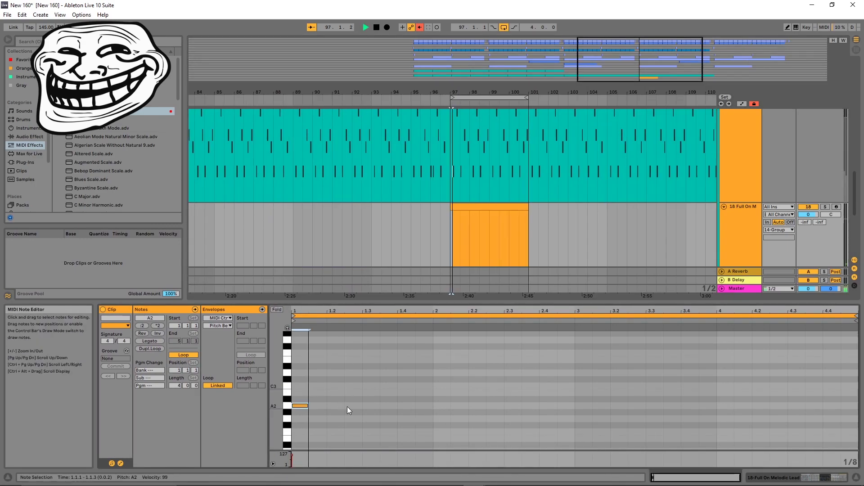
# Step: Audition the single A2 note at the start of track 18's clip and select it
pyautogui.press('space')
pyautogui.press('space')
pyautogui.click(399, 407)
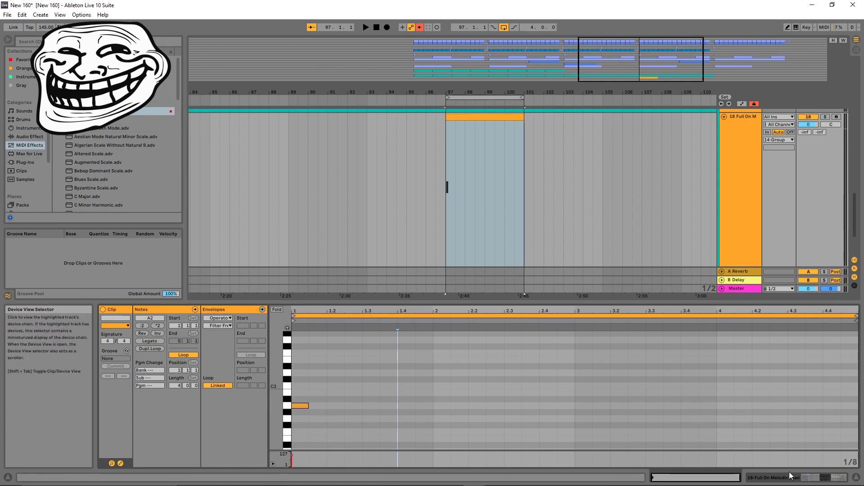
pyautogui.click(309, 406)
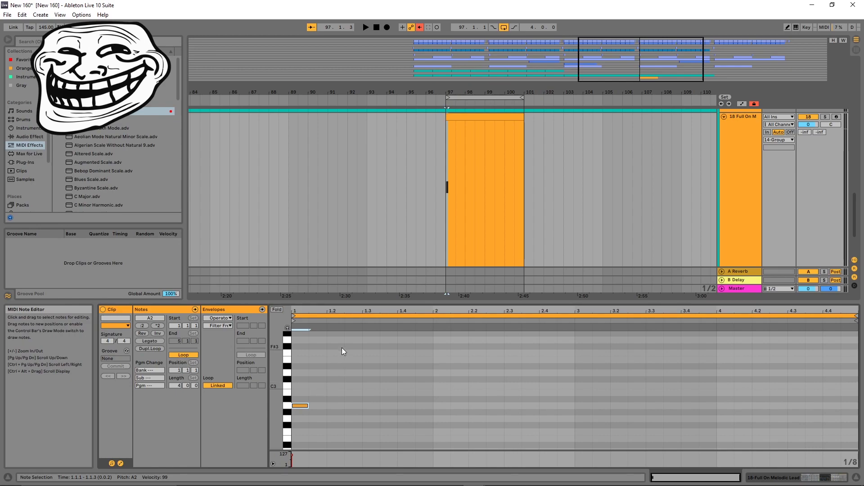
# Step: Add a 1/8 C#3 note after the clip's first note and move it to beat 1.2
pyautogui.scroll(2, 342, 349)
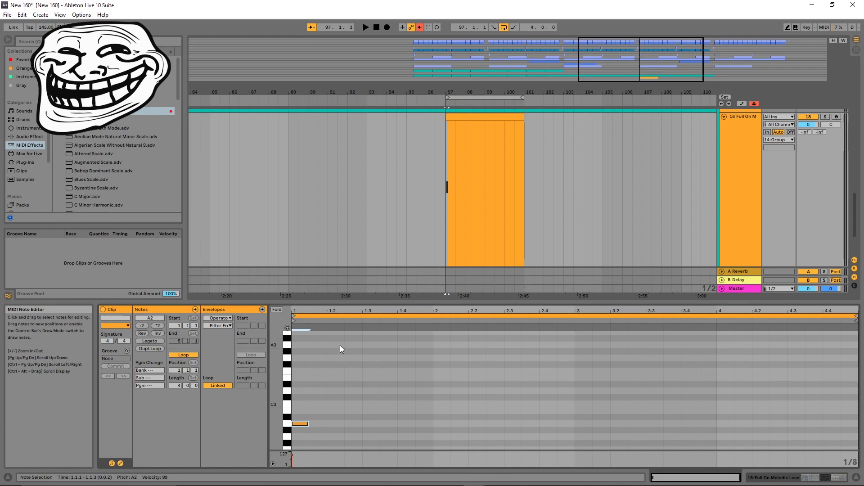
pyautogui.scroll(1, 339, 346)
pyautogui.scroll(-2, 338, 355)
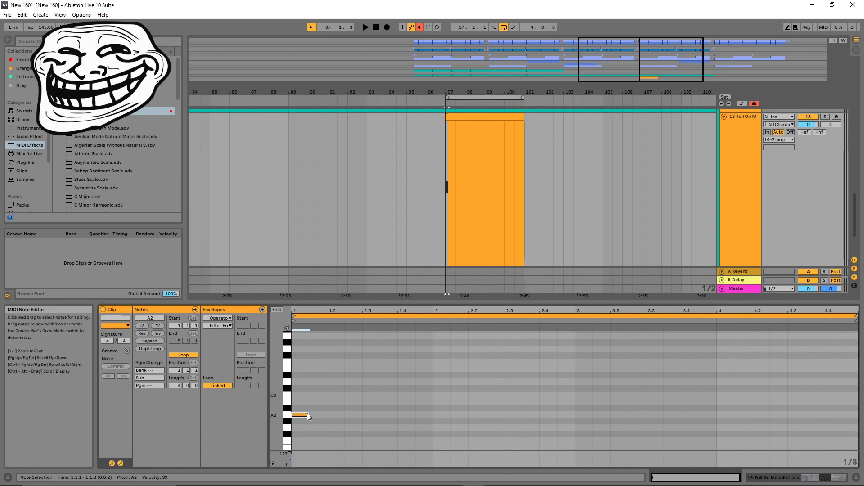
pyautogui.doubleClick(317, 388)
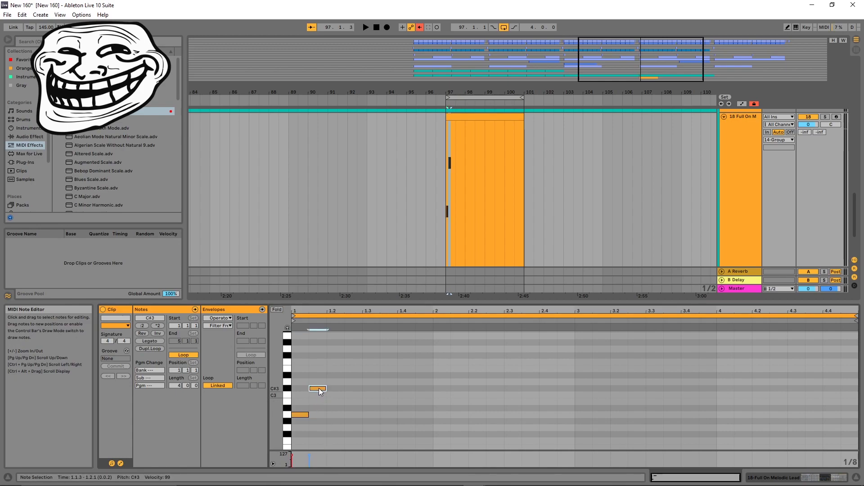
pyautogui.moveTo(317, 390)
pyautogui.mouseDown()
pyautogui.moveTo(346, 393)
pyautogui.moveTo(334, 389)
pyautogui.mouseUp()
# Step: Turn off the C Minor Harmonic device on track 18 and play the clip without it
pyautogui.press('space')
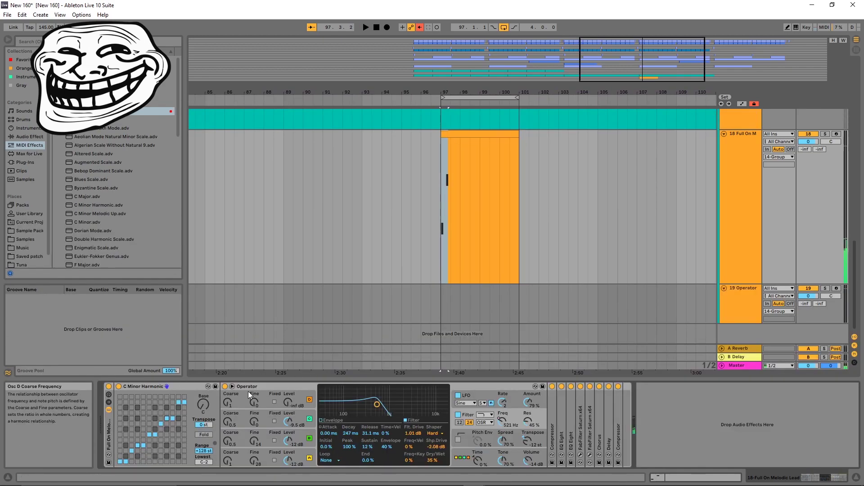
pyautogui.click(118, 386)
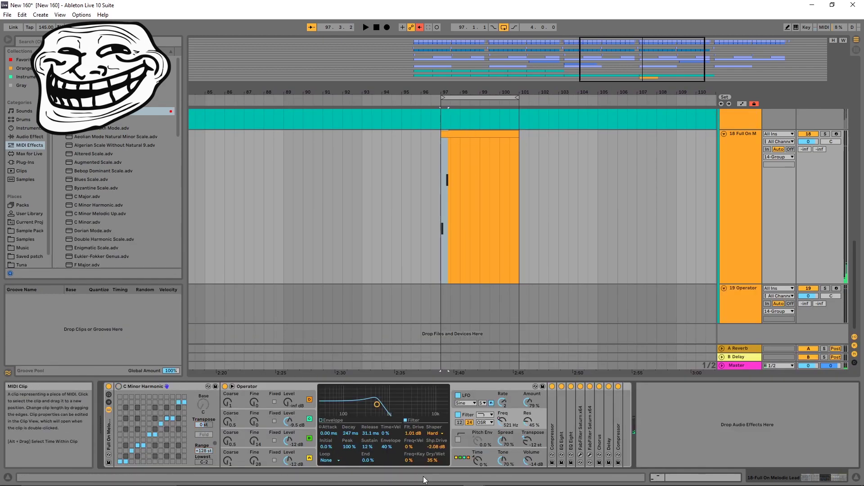
pyautogui.press('space')
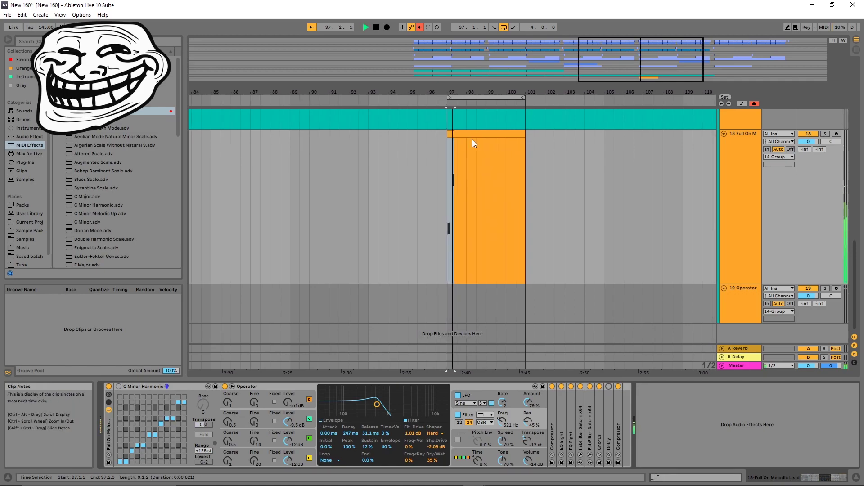
# Step: Raise the clip's two notes an octave and add D#4, B3, D4 and A#3 on consecutive 1/8 steps from 1.2.3 to 1.4
pyautogui.doubleClick(468, 138)
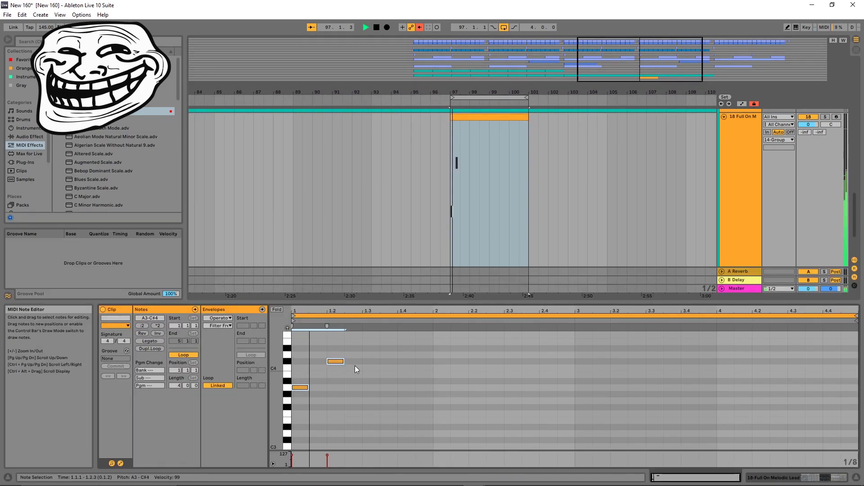
pyautogui.press('space')
pyautogui.doubleClick(355, 348)
pyautogui.press('space')
pyautogui.doubleClick(371, 374)
pyautogui.doubleClick(388, 355)
pyautogui.click(431, 395)
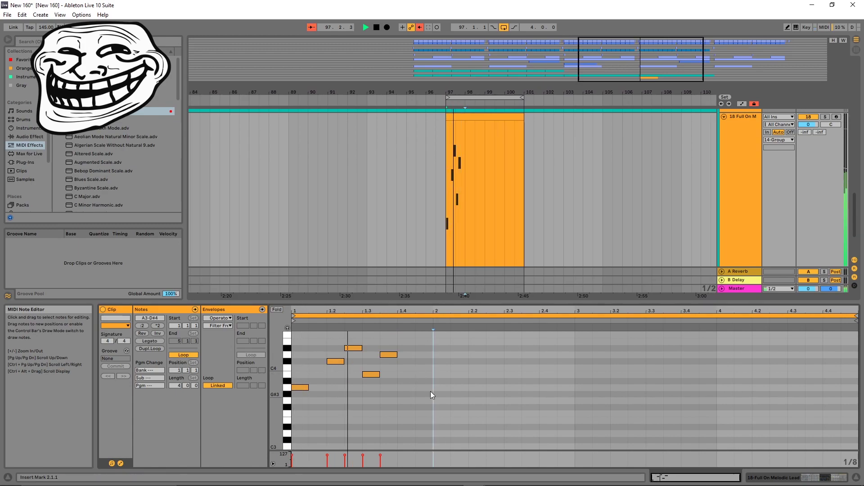
pyautogui.doubleClick(424, 394)
pyautogui.moveTo(425, 395); pyautogui.dragTo(406, 381)
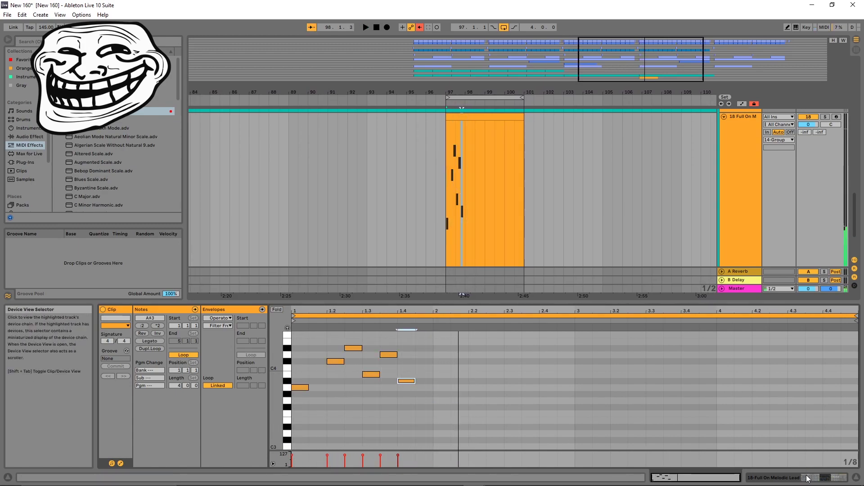
# Step: Turn the C Minor Harmonic device back on, play track 18's clip through it and reopen the clip's notes
pyautogui.click(807, 478)
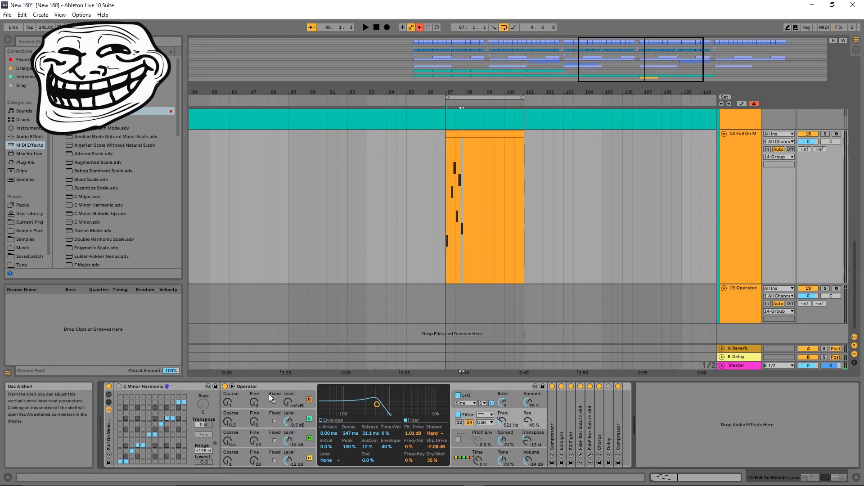
pyautogui.click(119, 387)
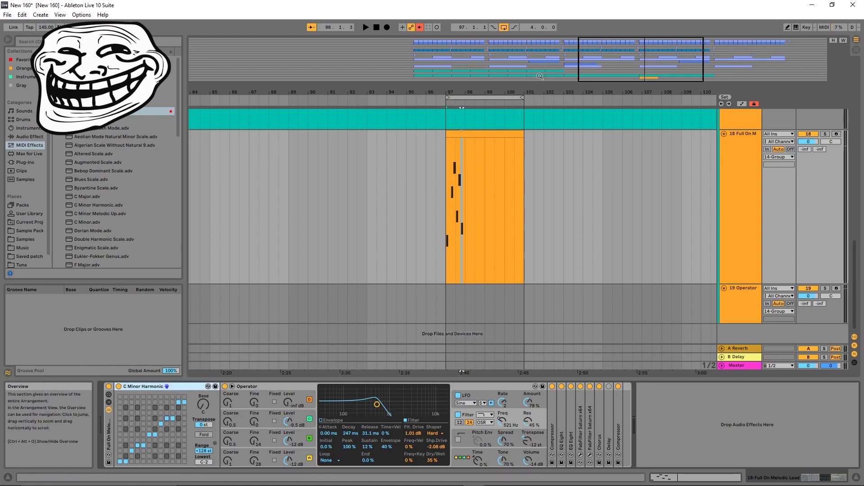
pyautogui.click(465, 132)
pyautogui.press('space')
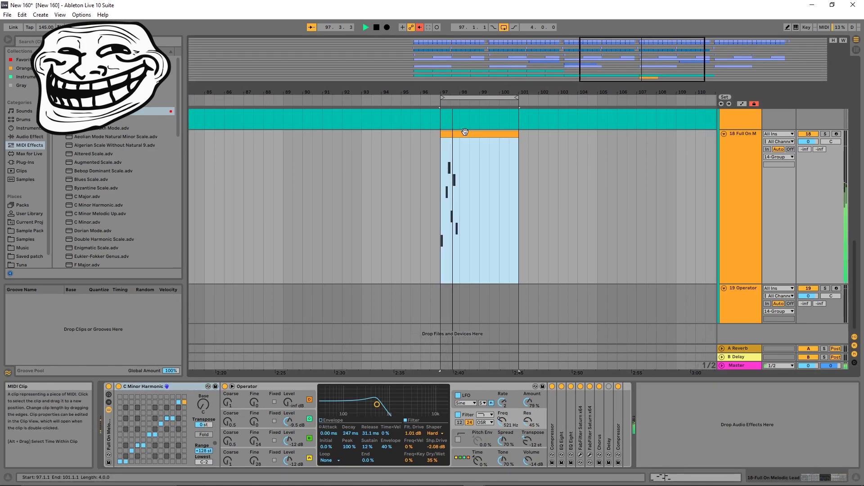
pyautogui.doubleClick(466, 133)
pyautogui.press('space')
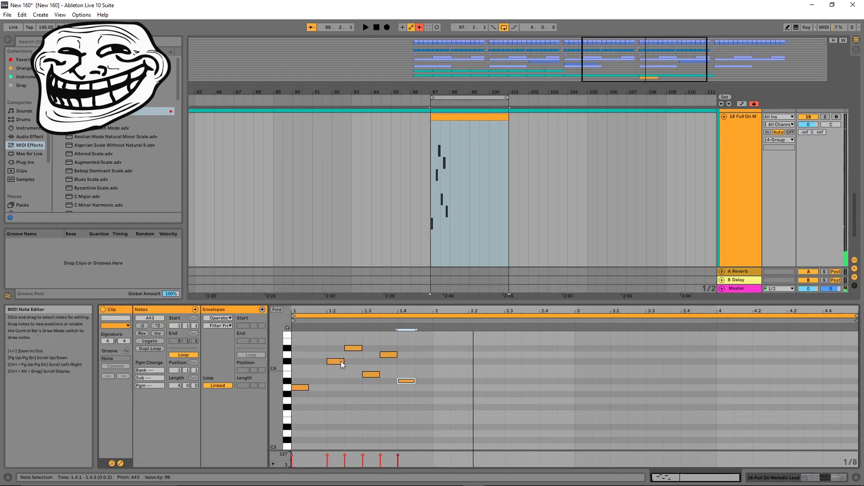
# Step: Move the clip's second note down to C4 and its third note to E4
pyautogui.moveTo(342, 365); pyautogui.dragTo(360, 356)
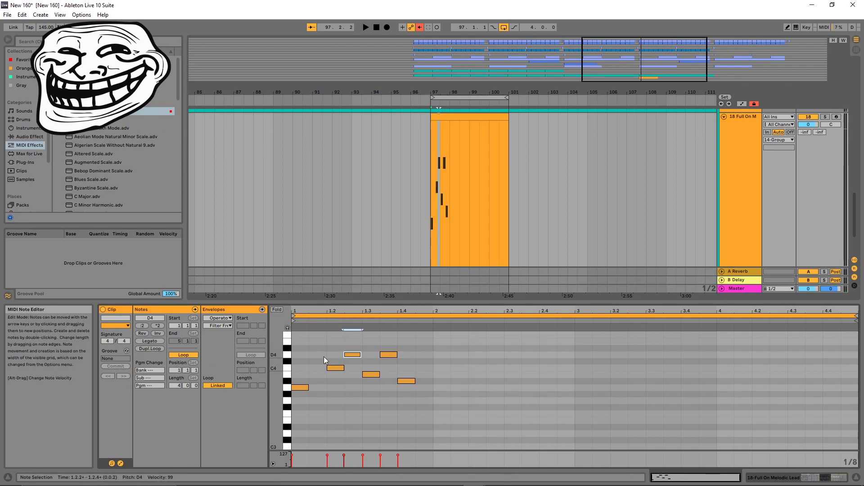
pyautogui.keyDown('shift'); pyautogui.click(341, 369); pyautogui.keyUp('shift')
pyautogui.moveTo(340, 368); pyautogui.dragTo(354, 341)
pyautogui.click(333, 376)
pyautogui.click(335, 368)
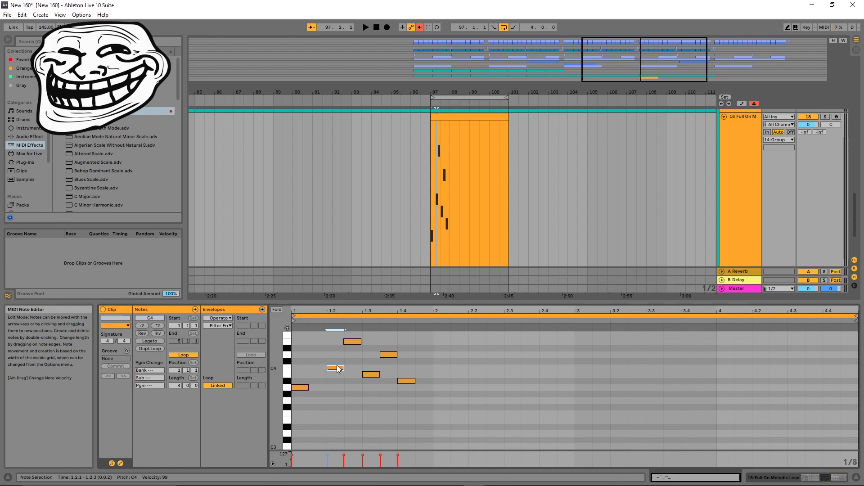
# Step: Delete all the notes in track 18's clip
pyautogui.hotkey('ctrl', 'a')
pyautogui.press('Delete')
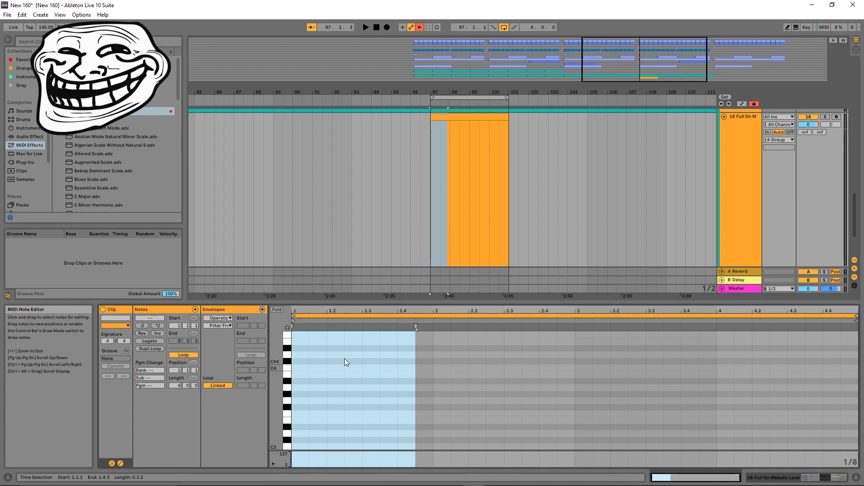
# Step: Browse the Scale presets in the MIDI effects list, from Freygish Ahava Raba to Insen Scale
pyautogui.click(28, 145)
pyautogui.scroll(-1, 28, 145)
pyautogui.scroll(-4, 87, 169)
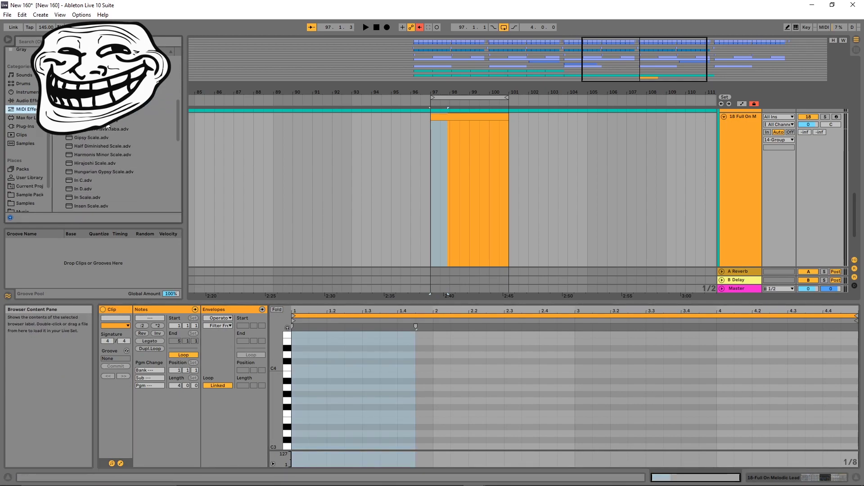
pyautogui.scroll(1, 96, 131)
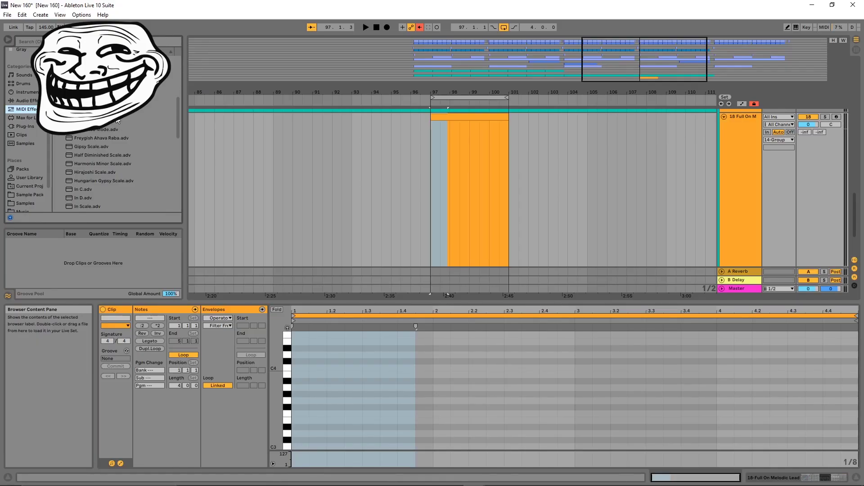
# Step: Write 1/8 notes in the clip's first bar: G3 at 1.1, D#4 at 1.2, B3 at 1.3, G3 at 1.4 and D#4 at 1.4.3
pyautogui.scroll(-2, 346, 355)
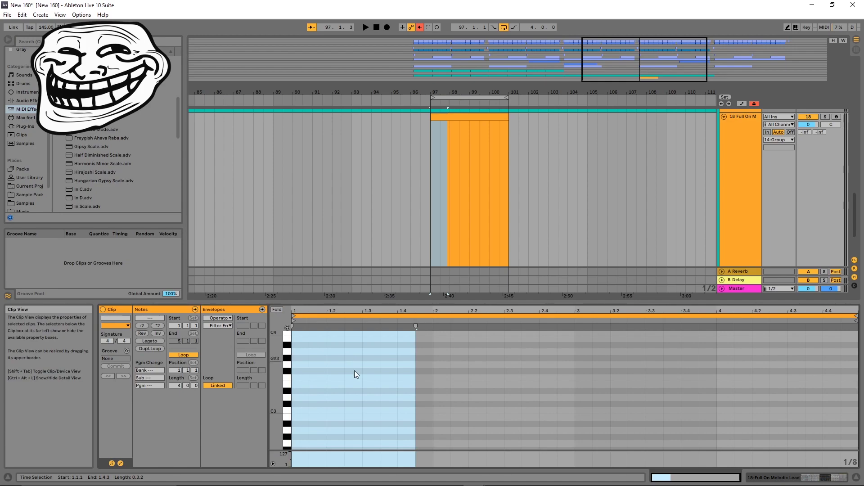
pyautogui.scroll(2, 312, 378)
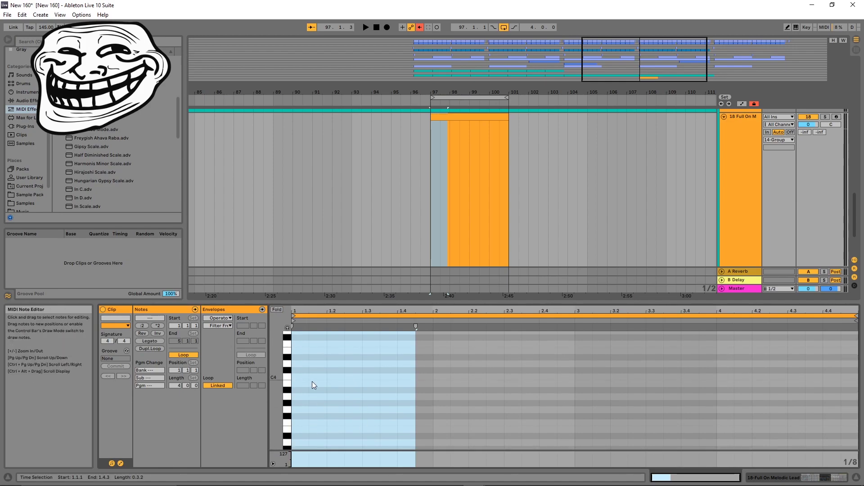
pyautogui.click(310, 396)
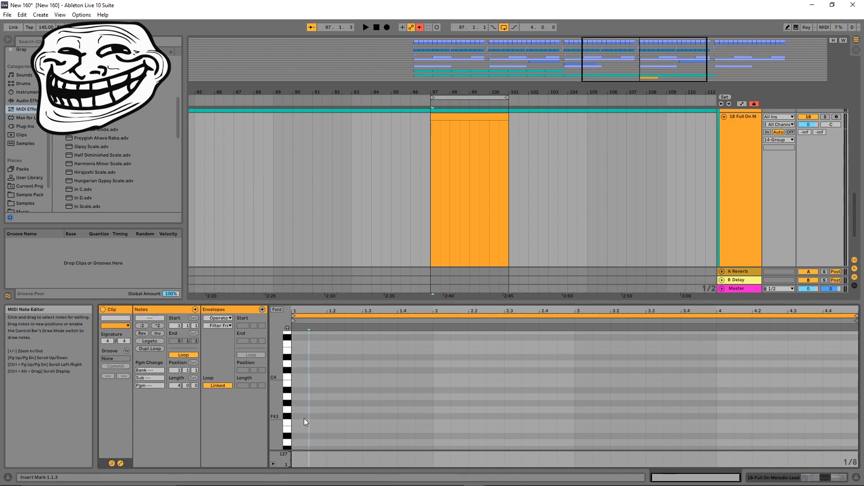
pyautogui.doubleClick(304, 411)
pyautogui.doubleClick(330, 358)
pyautogui.doubleClick(372, 383)
pyautogui.doubleClick(407, 410)
pyautogui.doubleClick(424, 357)
# Step: Add G#3 at 2.1.3, A3 at 2.2.3, E4 at 2.4.3, G3 at 3.2.3 and D4 at 3.4.3, and play the melody
pyautogui.doubleClick(495, 396)
pyautogui.doubleClick(566, 351)
pyautogui.click(454, 404)
pyautogui.doubleClick(454, 403)
pyautogui.doubleClick(636, 410)
pyautogui.doubleClick(708, 364)
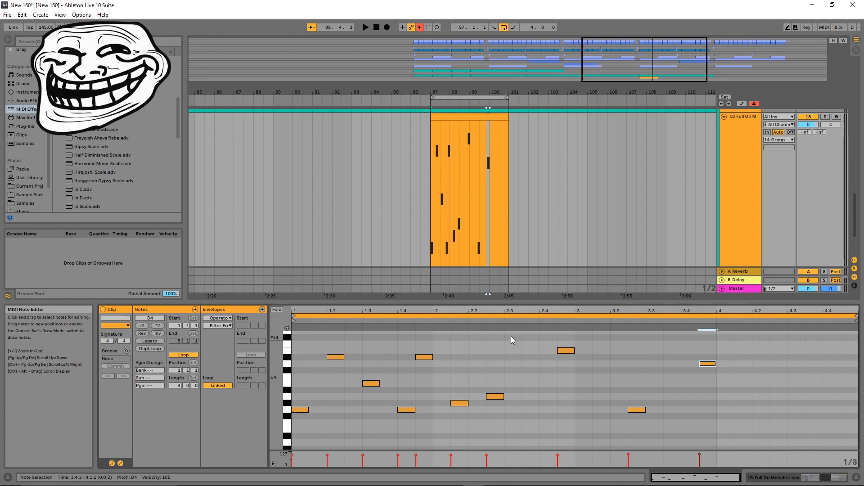
pyautogui.press('space')
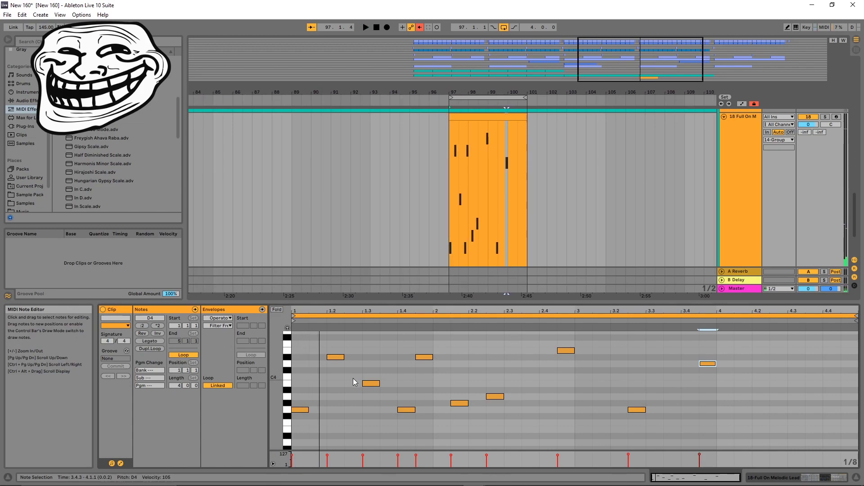
pyautogui.click(337, 366)
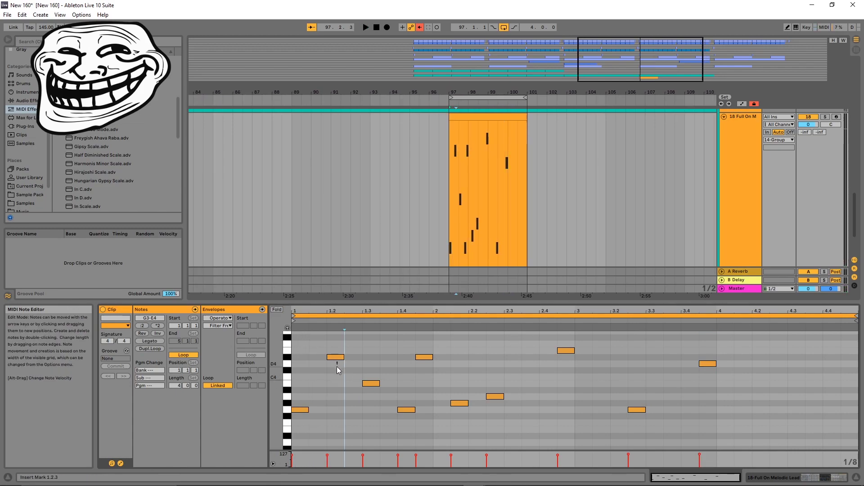
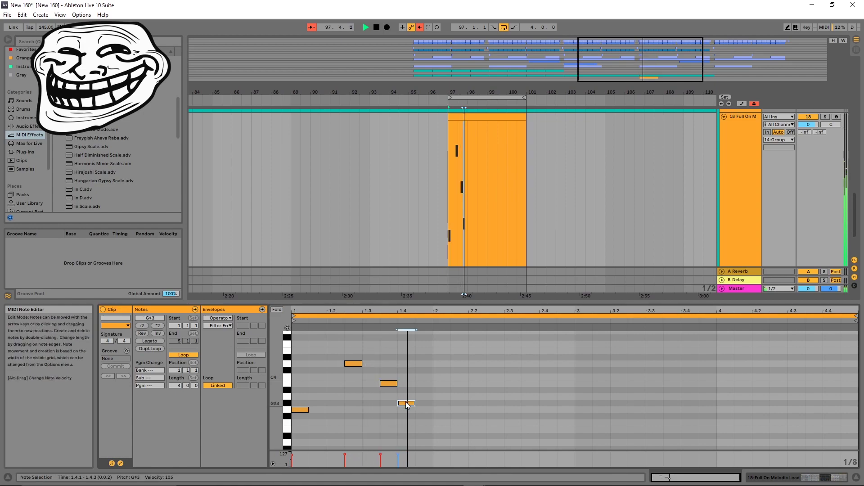
# Step: Raise the note at 1.4 to A3, add B3 at 2.1.3 and replay the melody
pyautogui.press('Up')
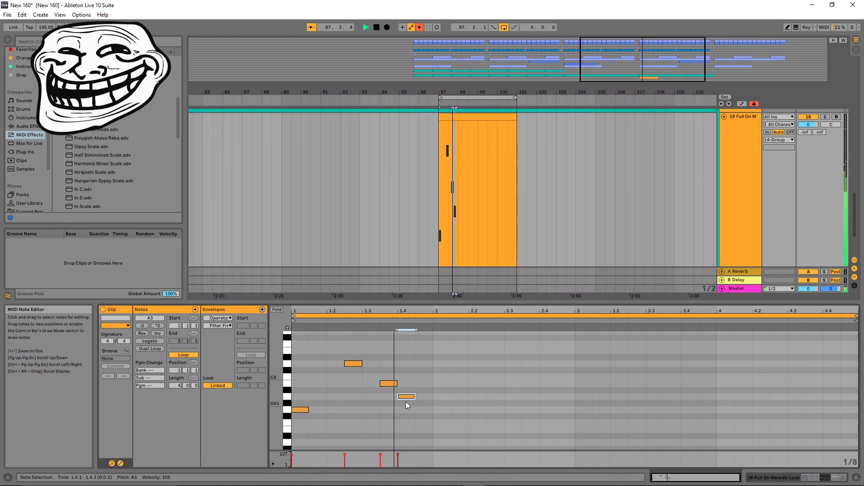
pyautogui.click(446, 410)
pyautogui.doubleClick(446, 410)
pyautogui.moveTo(463, 390); pyautogui.dragTo(476, 387)
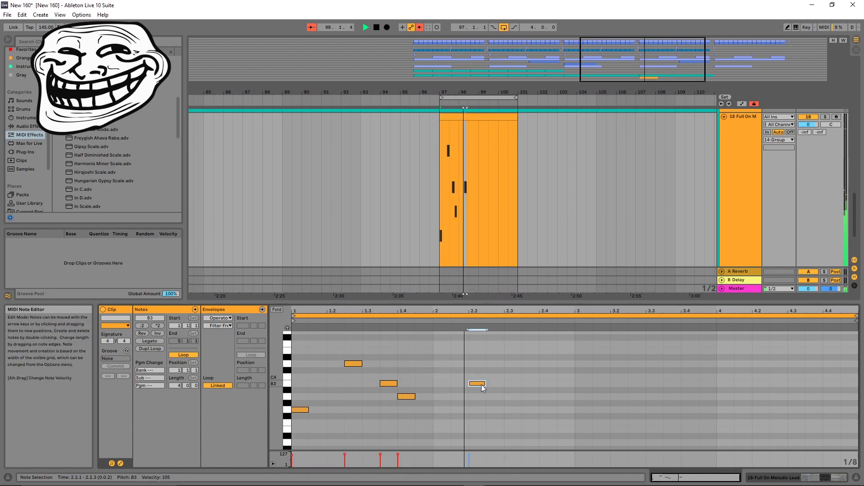
pyautogui.moveTo(461, 387); pyautogui.dragTo(460, 387)
pyautogui.press('space')
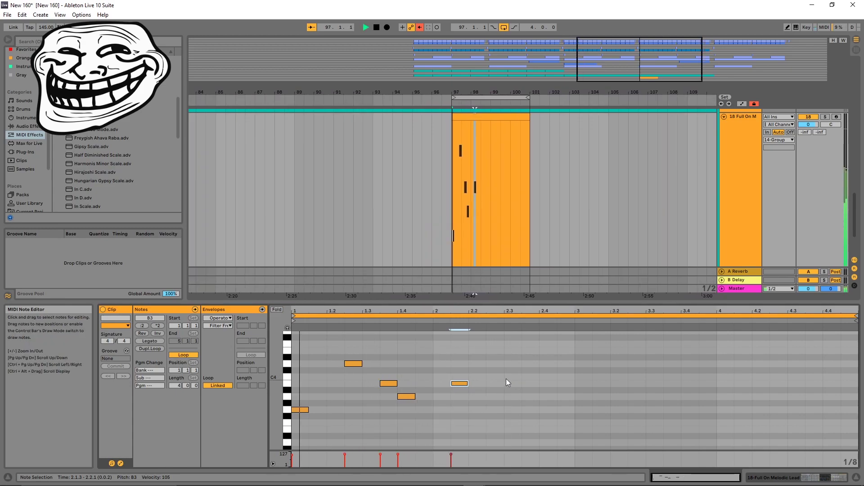
# Step: Continue the melody in bar 2 with D4 at 2.2.3, E4 at 2.3 and B3 at 2.4
pyautogui.doubleClick(498, 364)
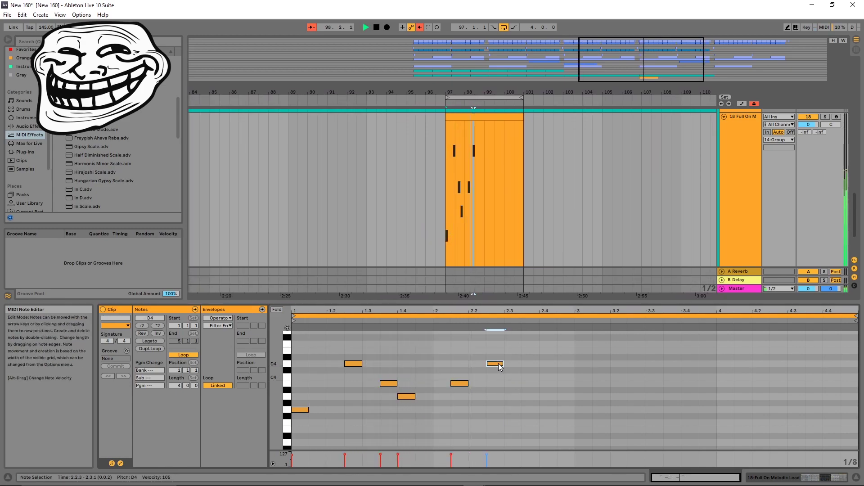
pyautogui.moveTo(492, 366)
pyautogui.mouseDown()
pyautogui.moveTo(478, 369)
pyautogui.moveTo(496, 365)
pyautogui.mouseUp()
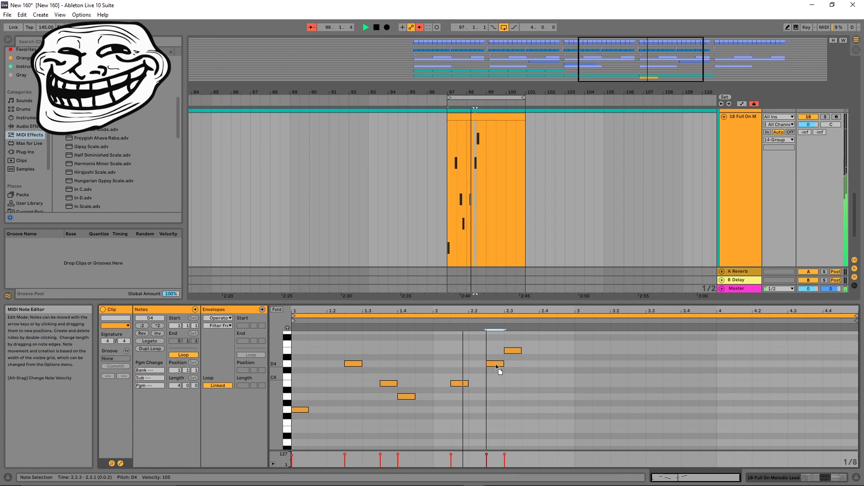
pyautogui.doubleClick(549, 384)
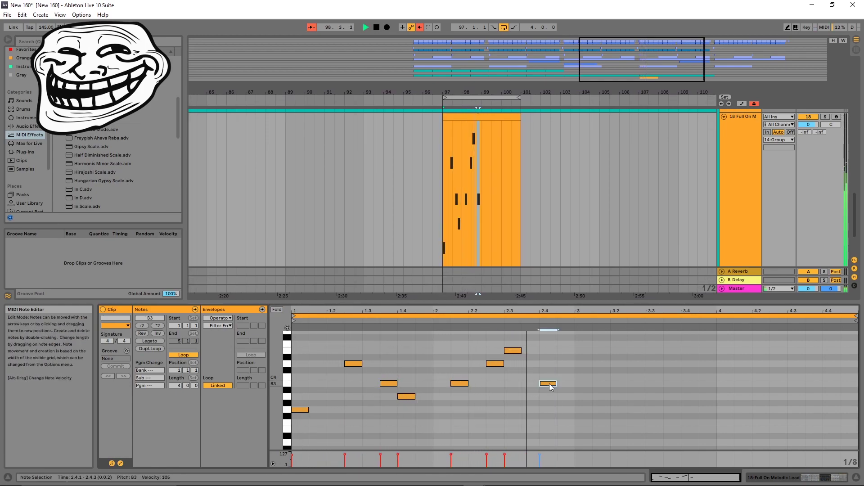
# Step: Duplicate all the notes of bars 1 and 2 into bars 3 and 4
pyautogui.moveTo(571, 414); pyautogui.dragTo(297, 349)
pyautogui.hotkey('ctrl', 'd')
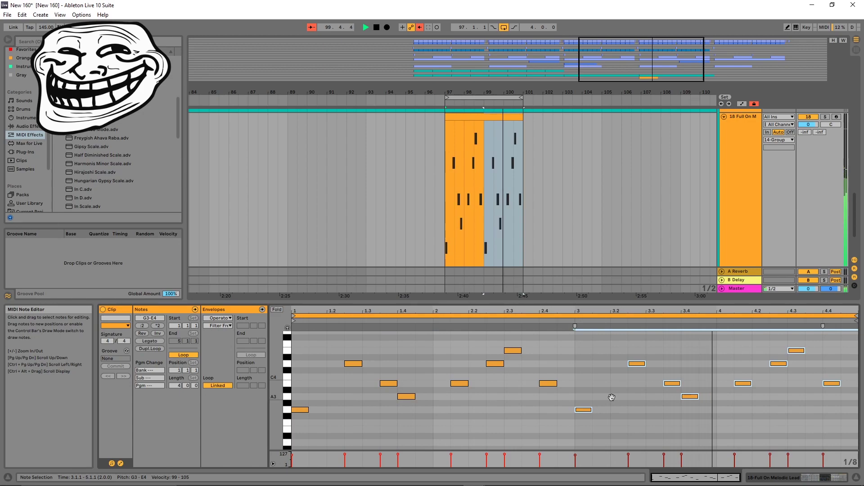
pyautogui.scroll(2, 574, 381)
pyautogui.scroll(-1, 652, 398)
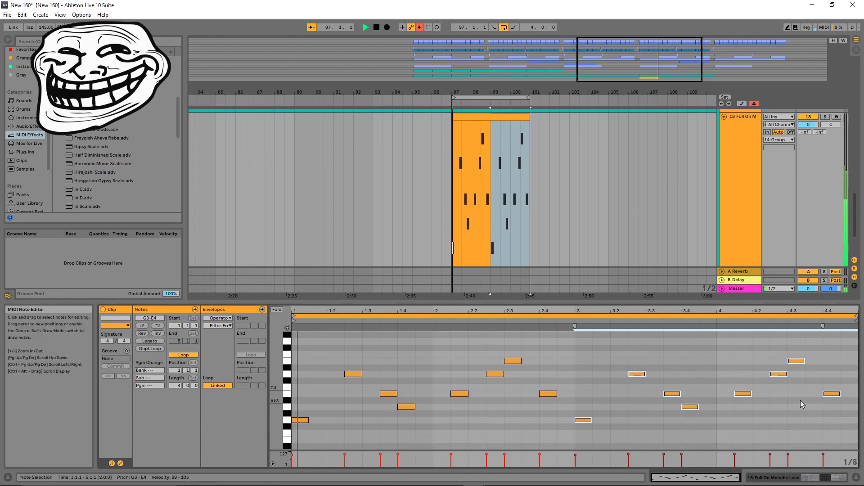
# Step: Add a 1/8 note at 4.3.3, trying it as A3 and G4 and settling on D4
pyautogui.click(817, 409)
pyautogui.doubleClick(817, 409)
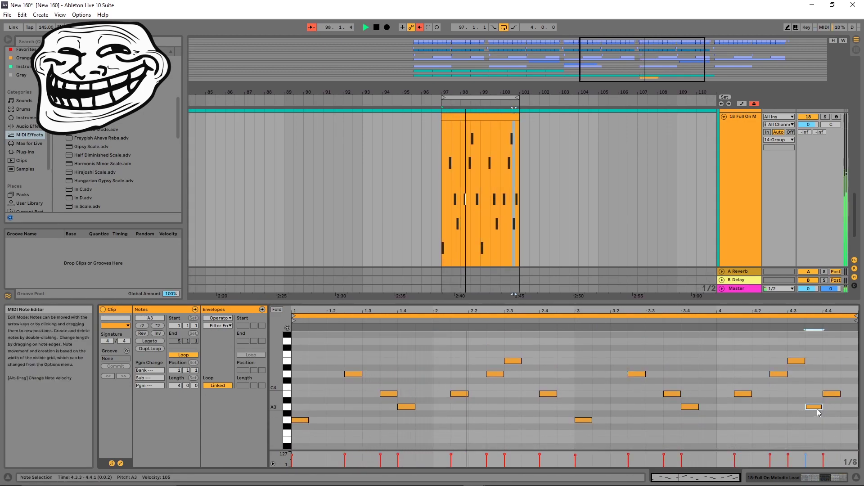
pyautogui.scroll(3, 551, 220)
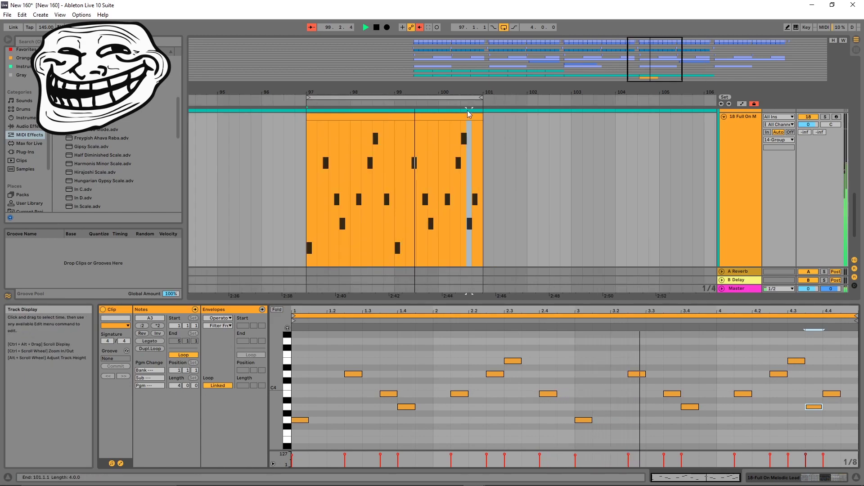
pyautogui.click(316, 28)
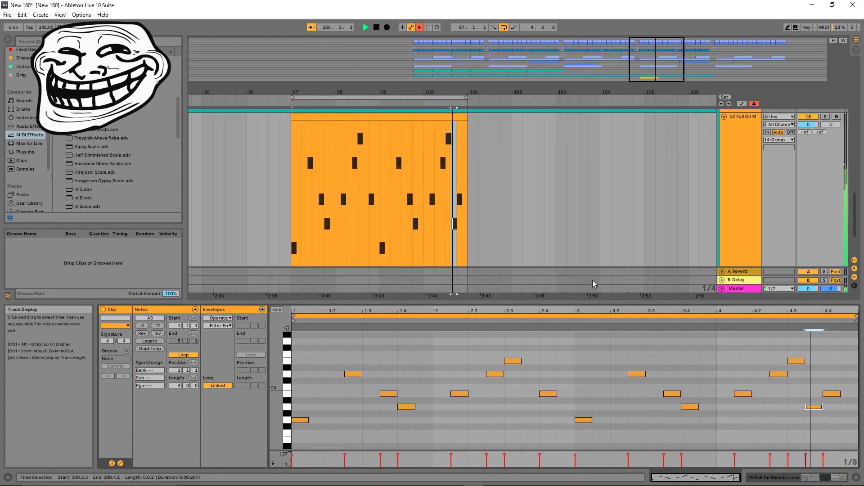
pyautogui.moveTo(814, 407); pyautogui.dragTo(815, 348)
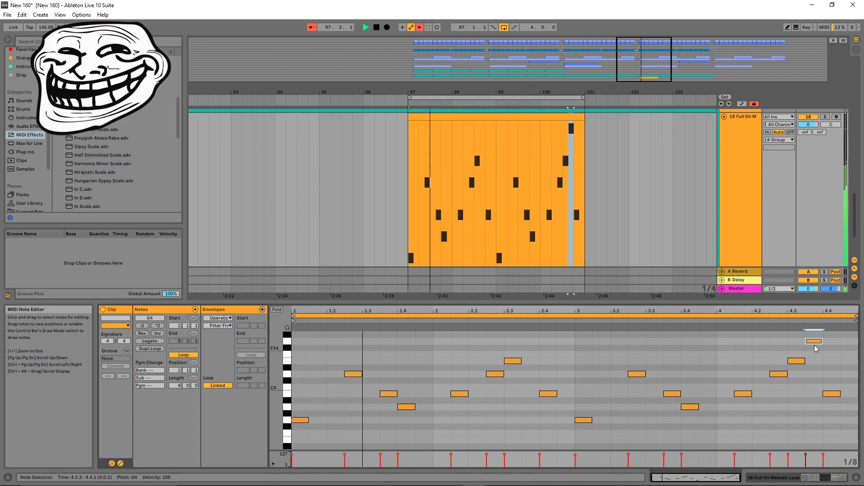
pyautogui.moveTo(815, 342); pyautogui.dragTo(817, 376)
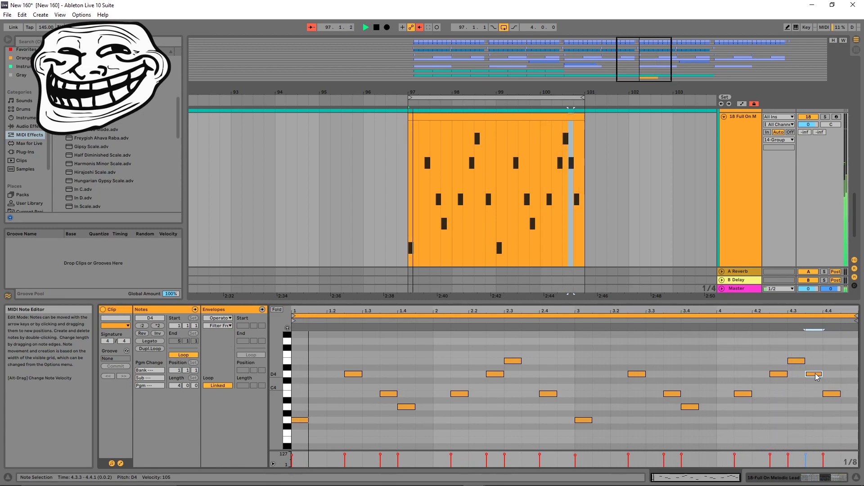
# Step: Add E4 at 1.1.3 and replay the melody, comparing it with and without the B3 at 1.3.3
pyautogui.keyDown('ctrl'); pyautogui.keyDown('alt'); pyautogui.moveTo(601, 191); pyautogui.dragTo(488, 209); pyautogui.keyUp('alt'); pyautogui.keyUp('ctrl')
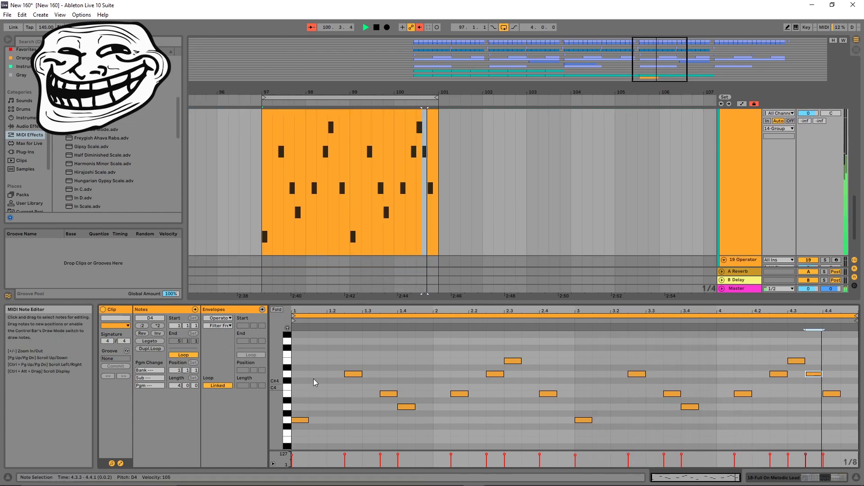
pyautogui.doubleClick(320, 361)
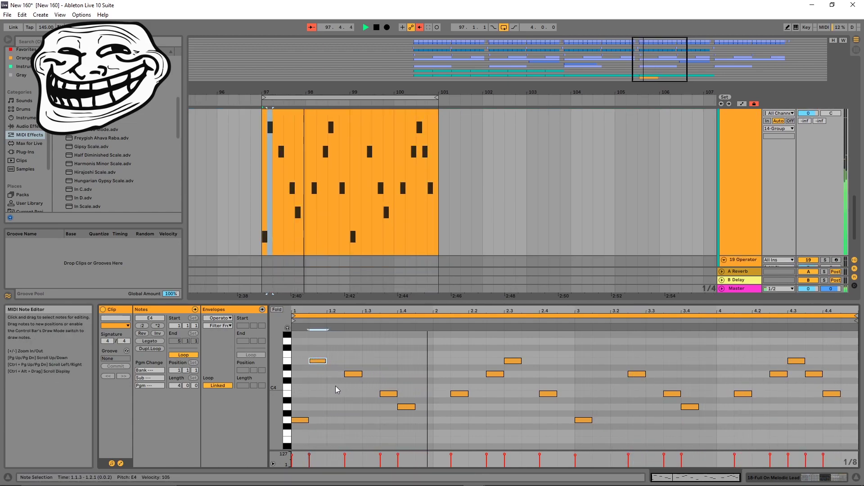
pyautogui.press('space')
pyautogui.press('space')
pyautogui.doubleClick(389, 393)
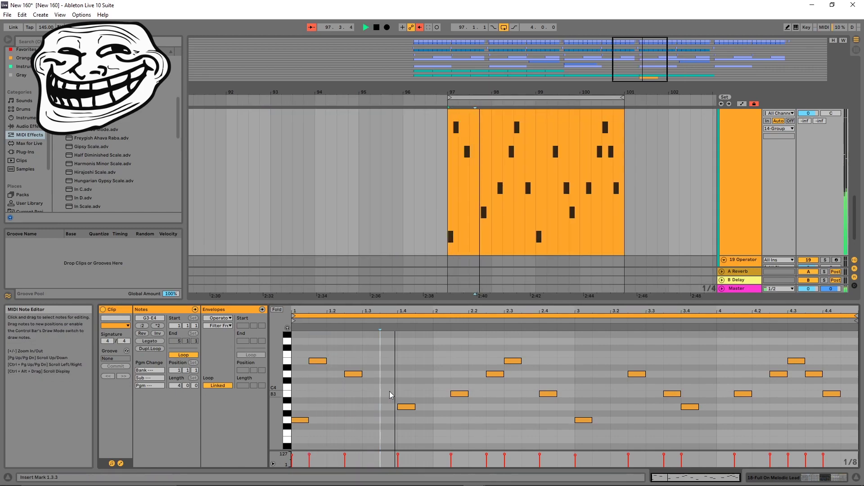
pyautogui.doubleClick(390, 393)
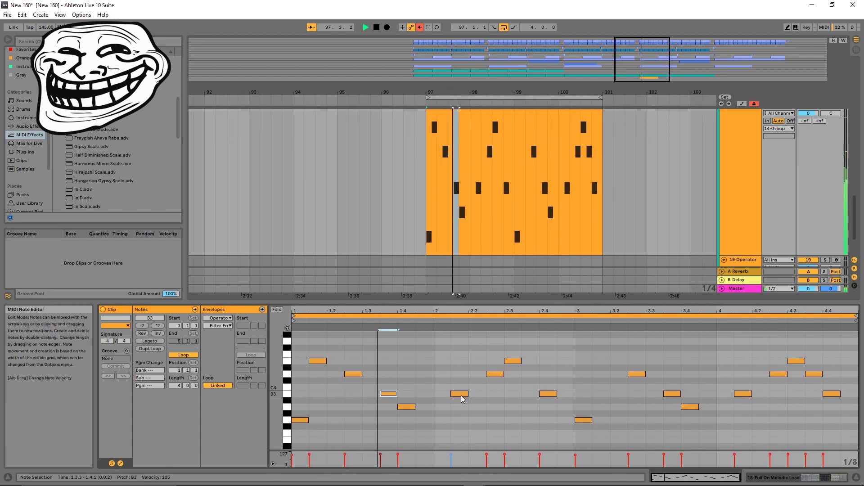
# Step: Try an extra note at 2.2 as G4 and as E4, and remove it
pyautogui.doubleClick(477, 342)
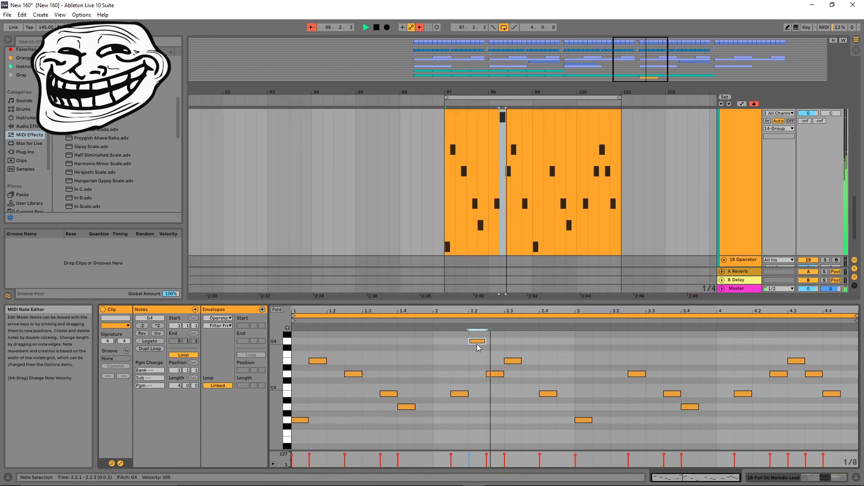
pyautogui.moveTo(478, 344); pyautogui.dragTo(477, 369)
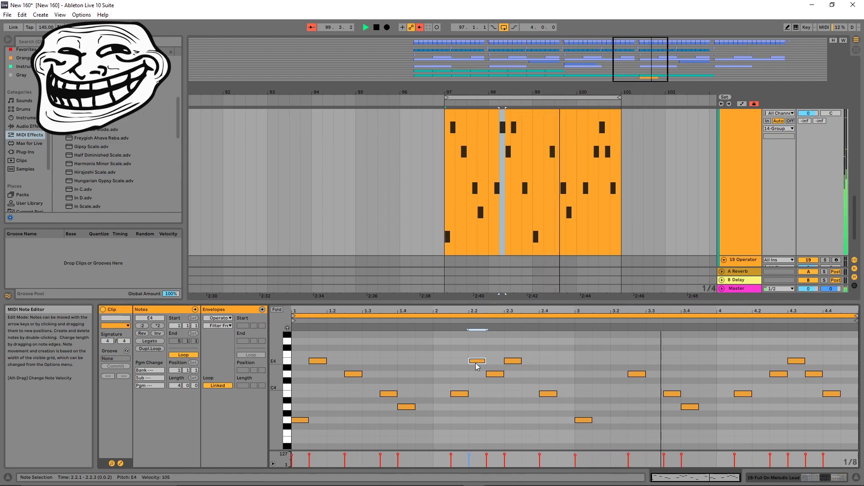
pyautogui.click(495, 376)
pyautogui.doubleClick(495, 376)
pyautogui.click(480, 361)
pyautogui.doubleClick(481, 362)
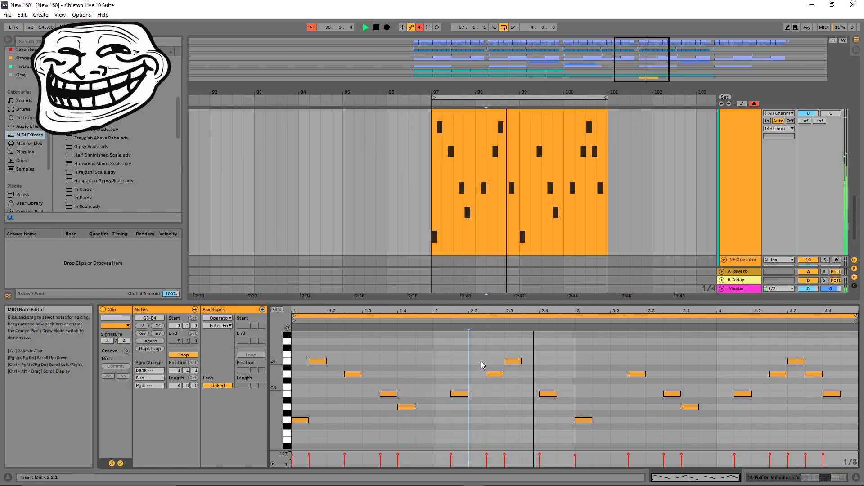
# Step: Try F4 at 2.3.3 with the note at 2.3 lowered to C4, and undo both changes
pyautogui.doubleClick(531, 354)
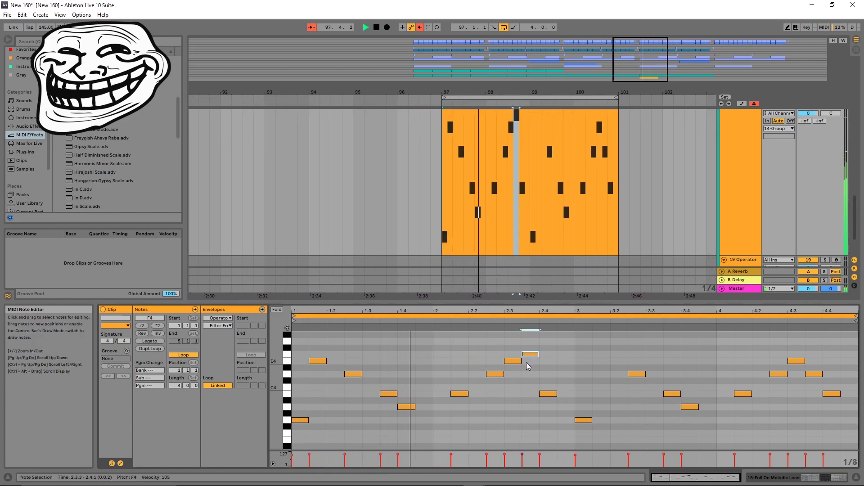
pyautogui.moveTo(519, 361); pyautogui.dragTo(517, 388)
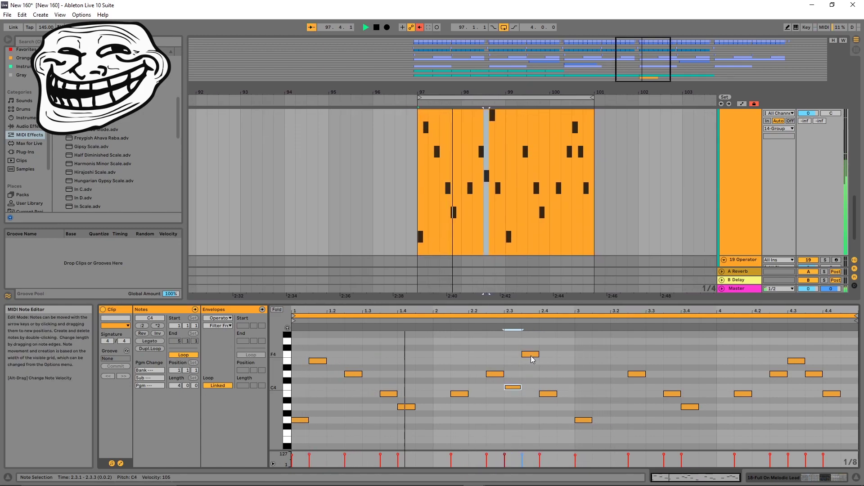
pyautogui.press('space')
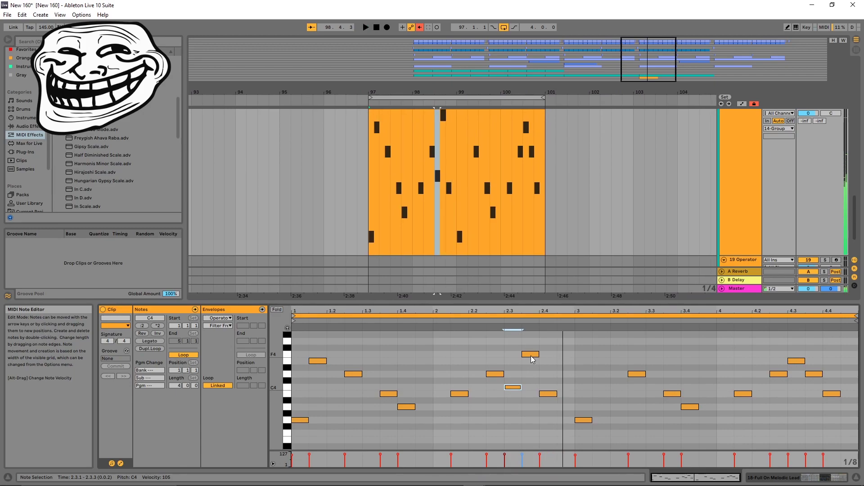
pyautogui.press('space')
pyautogui.hotkey('ctrl', 'z')
pyautogui.hotkey('ctrl', 'z')
pyautogui.click(538, 366)
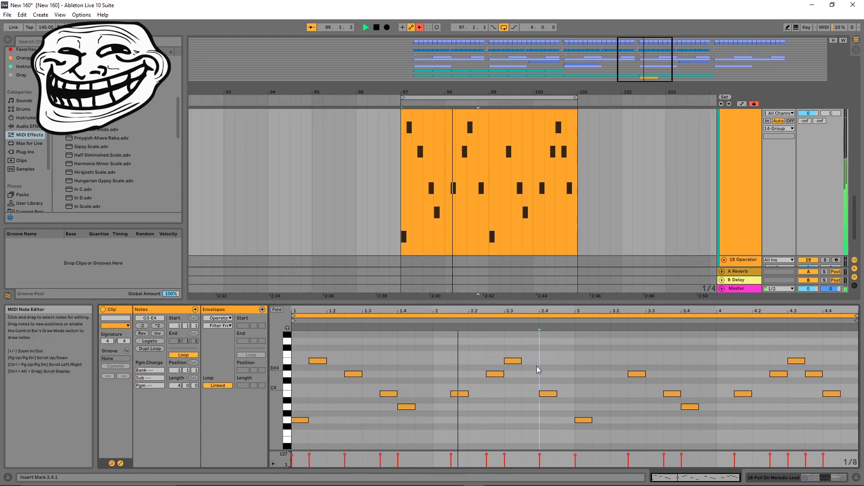
# Step: Move the E4 at 2.3 to 2.3.3, audition a C4 at 2.3, and delete that C4 and the B3 at 2.4
pyautogui.moveTo(518, 364); pyautogui.dragTo(538, 364)
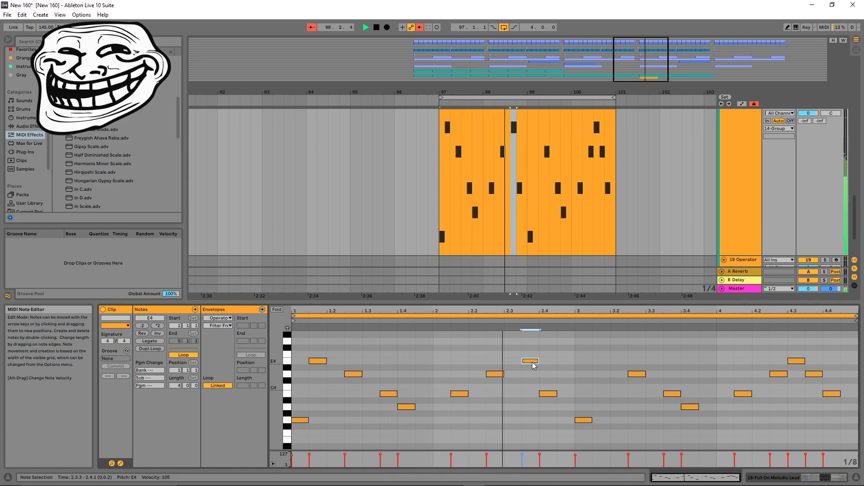
pyautogui.doubleClick(513, 388)
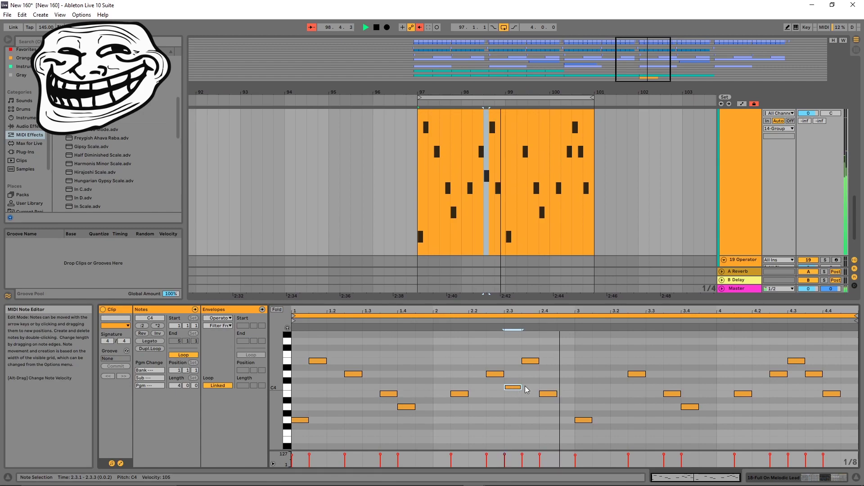
pyautogui.press('space')
pyautogui.press('space')
pyautogui.doubleClick(511, 388)
pyautogui.doubleClick(547, 394)
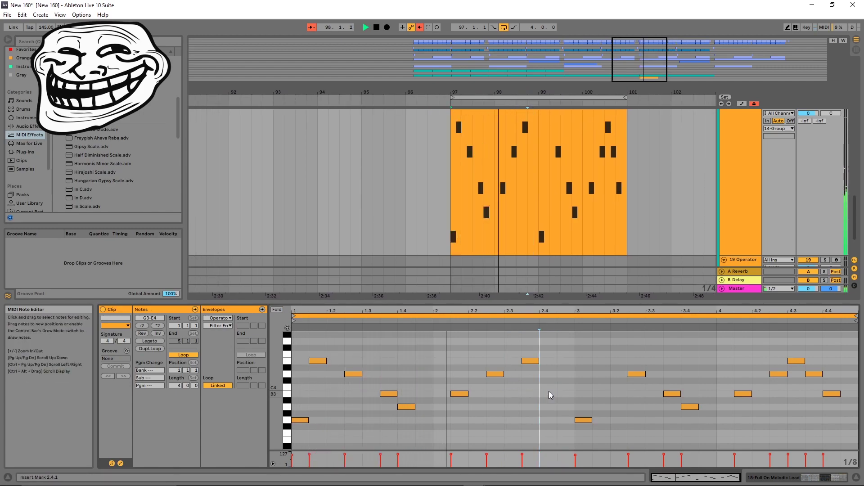
# Step: Rework the end of bar 2 without a note at 2.3.3, using D#4 at 2.3, F#4 at 2.4 and A3 at 2.4.3
pyautogui.click(526, 362)
pyautogui.moveTo(531, 360); pyautogui.dragTo(530, 354)
pyautogui.doubleClick(512, 367)
pyautogui.moveTo(514, 372); pyautogui.dragTo(552, 354)
pyautogui.press('space')
pyautogui.press('space')
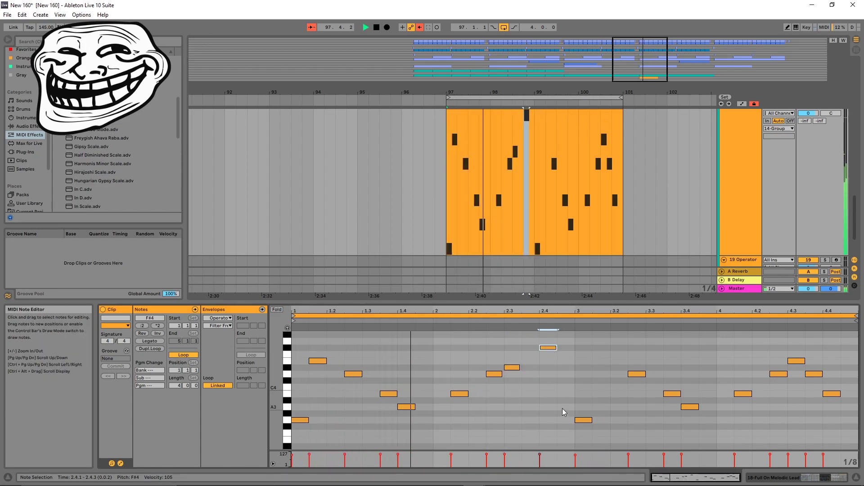
pyautogui.doubleClick(563, 409)
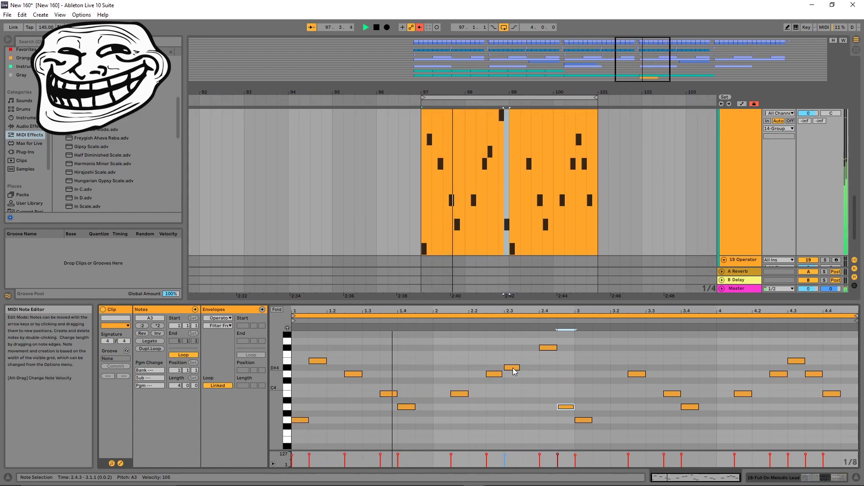
# Step: Lower the notes at 2.2.3 and 2.3 to C4 and C#4, add E4 at 2.3.3 and delete the F#4 at 2.4
pyautogui.moveTo(494, 395); pyautogui.dragTo(513, 382)
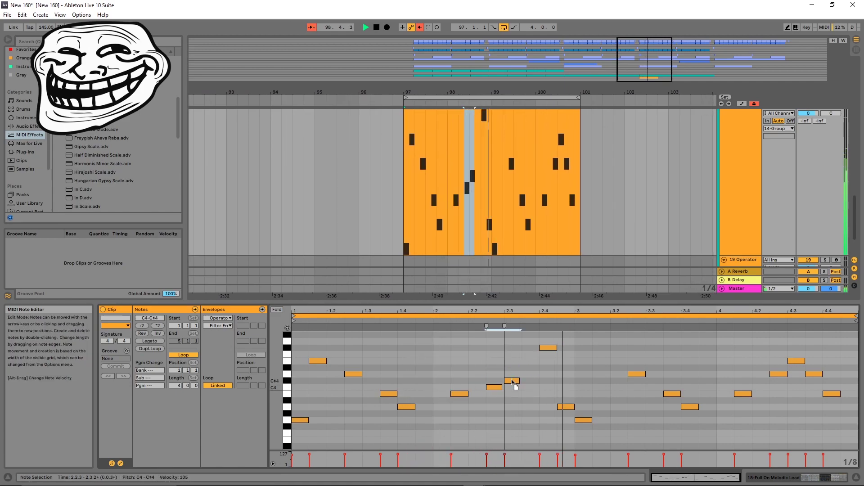
pyautogui.doubleClick(525, 360)
pyautogui.doubleClick(552, 347)
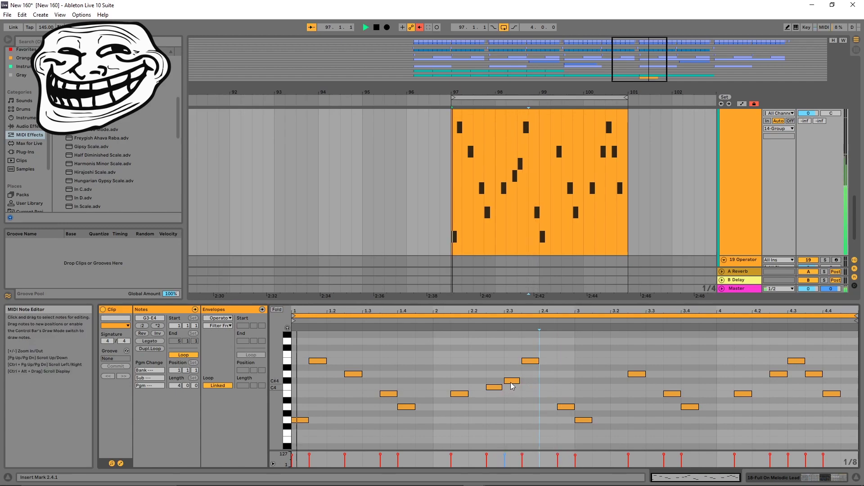
pyautogui.moveTo(579, 434); pyautogui.dragTo(817, 348)
pyautogui.press('Delete')
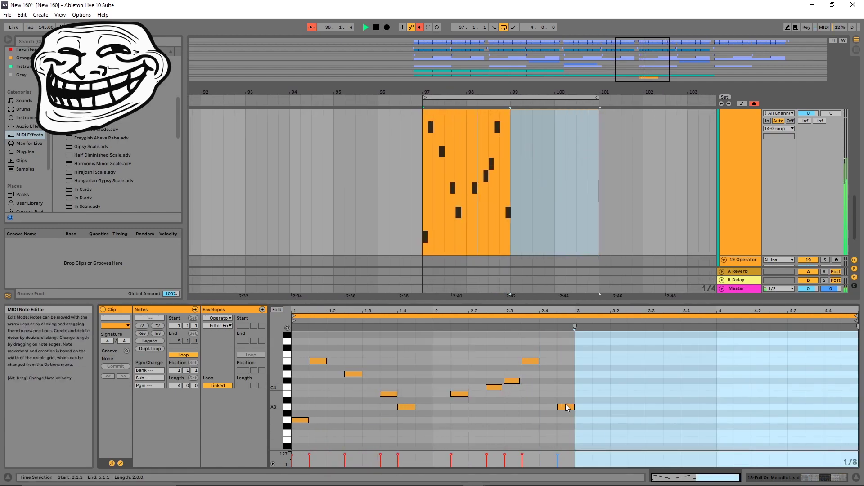
pyautogui.hotkey('ctrl', 'z')
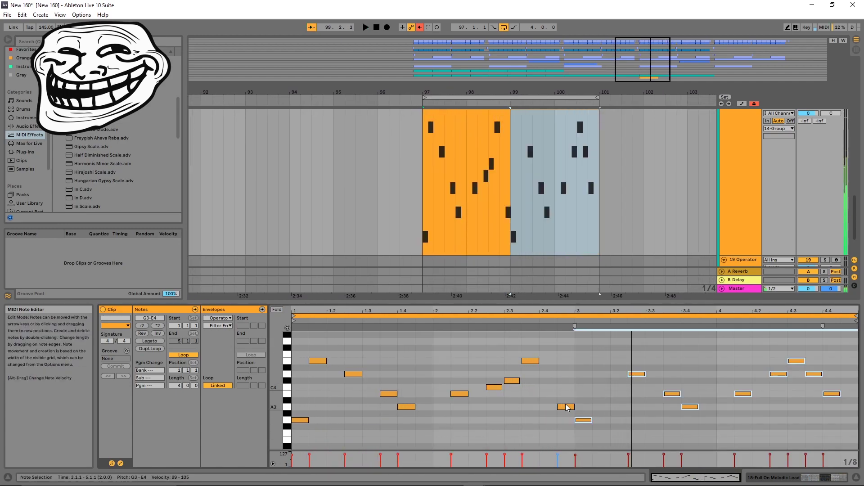
# Step: Duplicate the notes of bars 1 and 2 over bars 3 and 4, play the result and select all the clip's notes
pyautogui.moveTo(569, 428); pyautogui.dragTo(300, 345)
pyautogui.hotkey('ctrl', 'd')
pyautogui.click(795, 362)
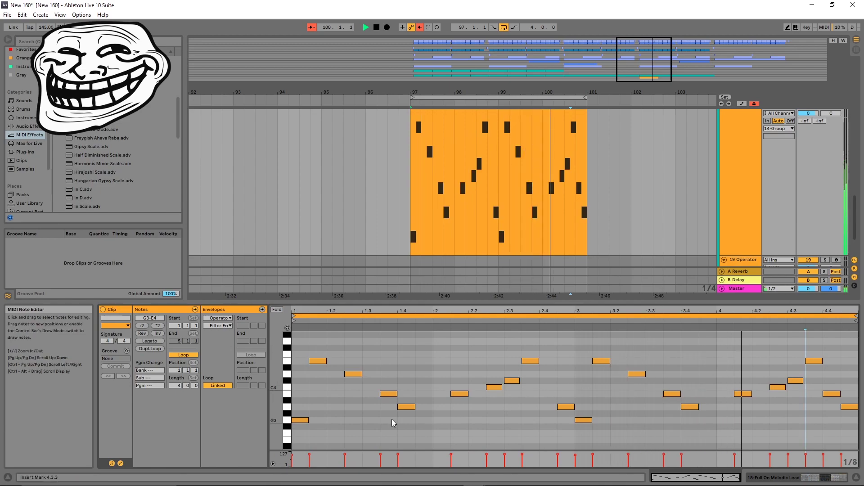
pyautogui.hotkey('ctrl', 'a')
pyautogui.press('space')
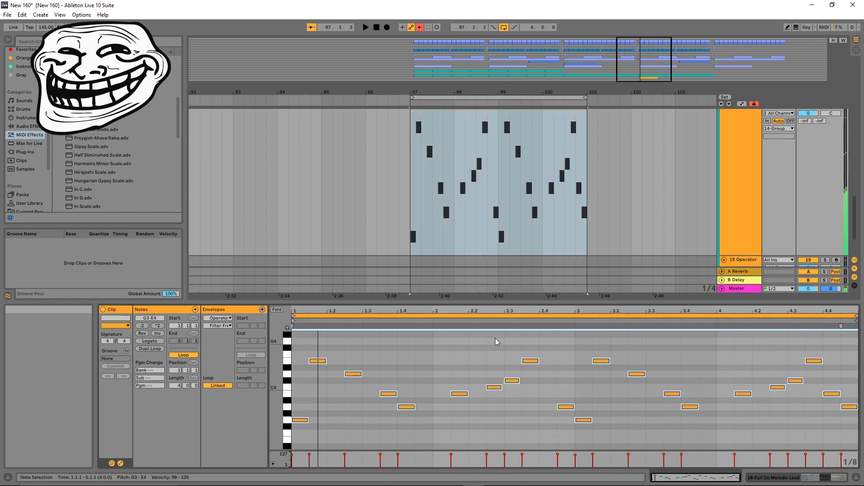
# Step: Delete all the selected notes from the four-bar clip
pyautogui.press('Delete')
pyautogui.press('space')
pyautogui.press('space')
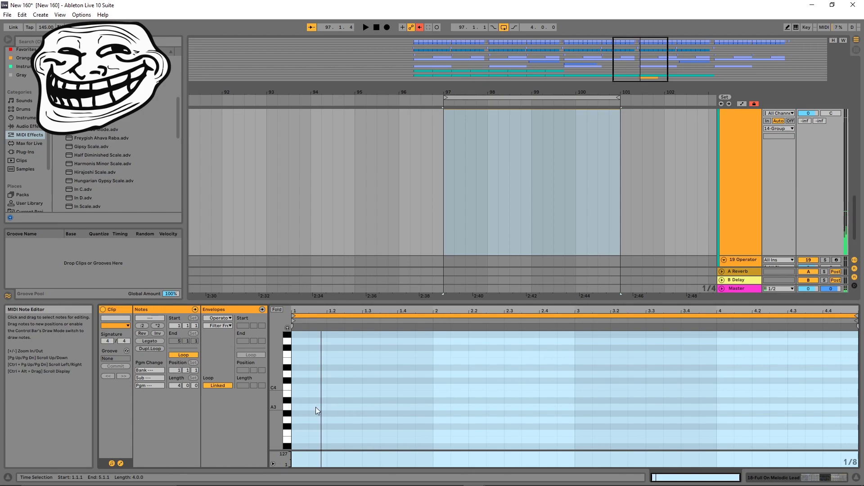
# Step: Add A3 notes at 1.2, 1.3.3 and 2.2.3 while playing the clip
pyautogui.doubleClick(334, 407)
pyautogui.press('space')
pyautogui.doubleClick(403, 407)
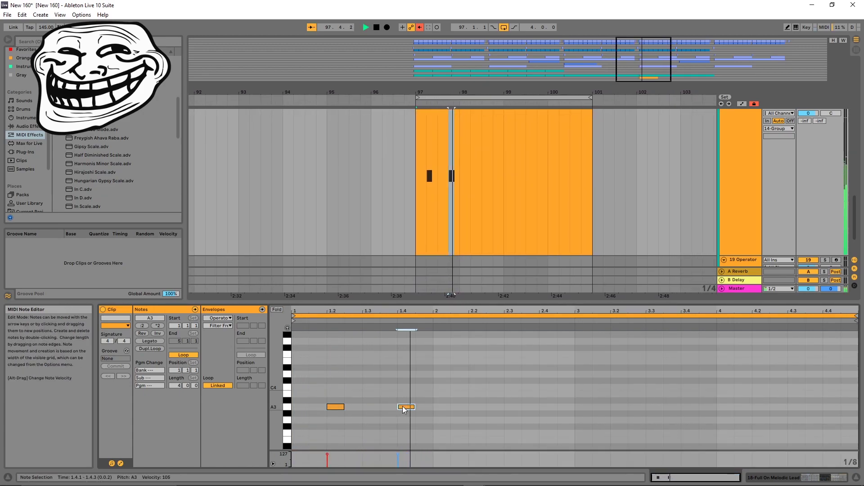
pyautogui.moveTo(404, 407); pyautogui.dragTo(386, 408)
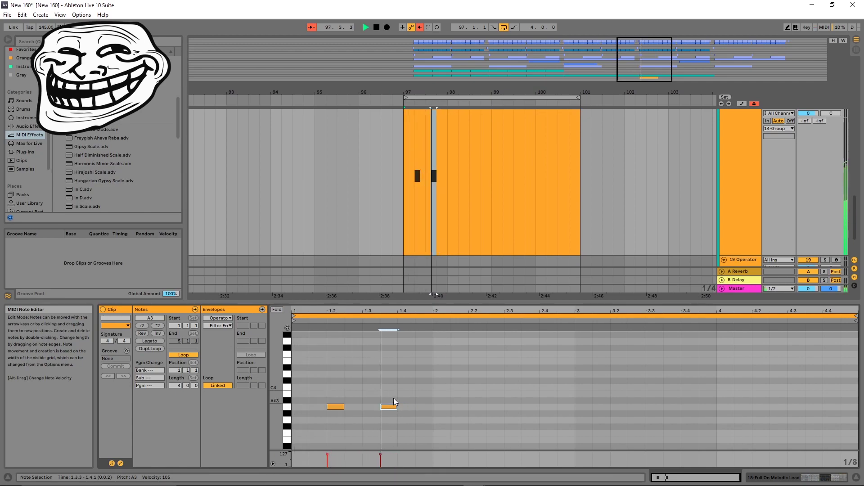
pyautogui.press('space')
pyautogui.doubleClick(495, 407)
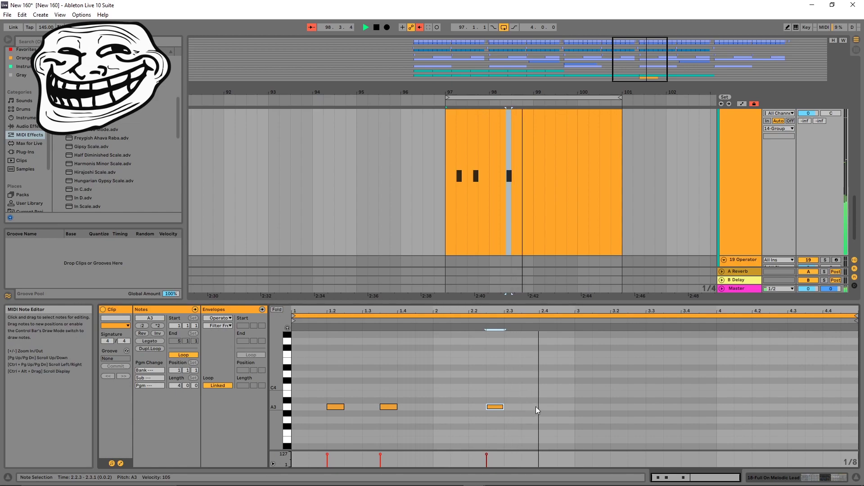
# Step: Duplicate bars 1 and 2 over bars 3 and 4, and move the last note of each half to 2.2 and 4.2
pyautogui.hotkey('ctrl', 'a')
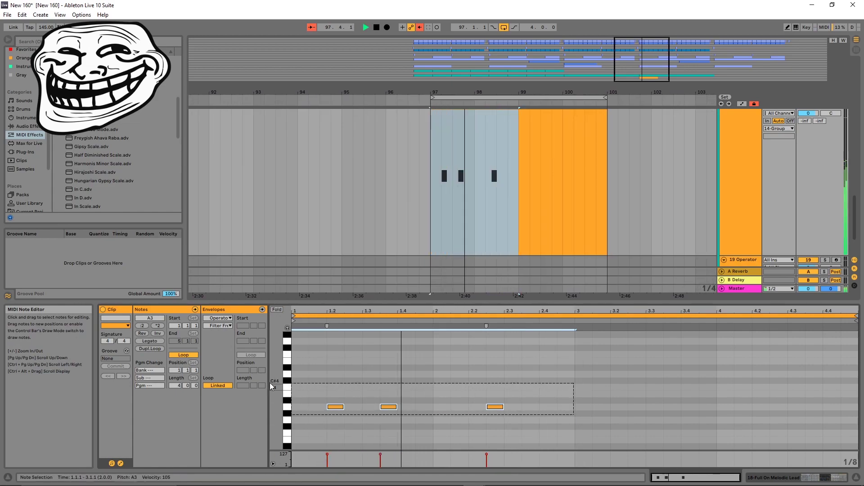
pyautogui.hotkey('ctrl', 'd')
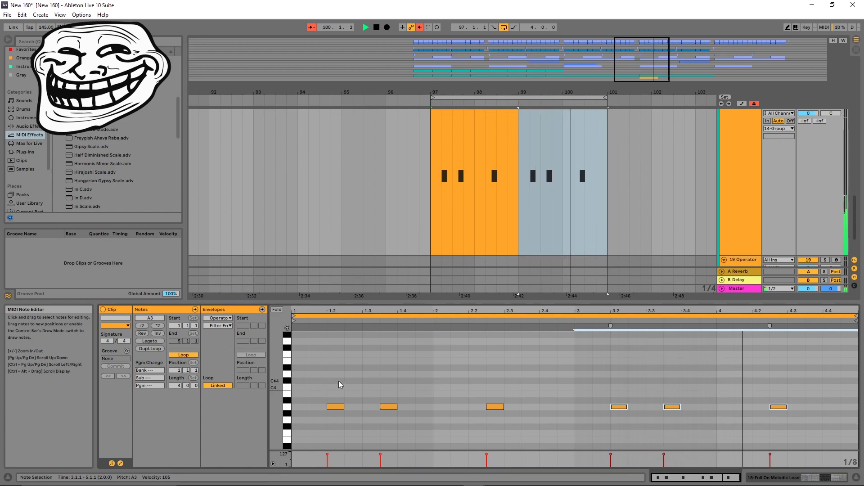
pyautogui.moveTo(495, 406); pyautogui.dragTo(477, 408)
pyautogui.moveTo(779, 407); pyautogui.dragTo(762, 408)
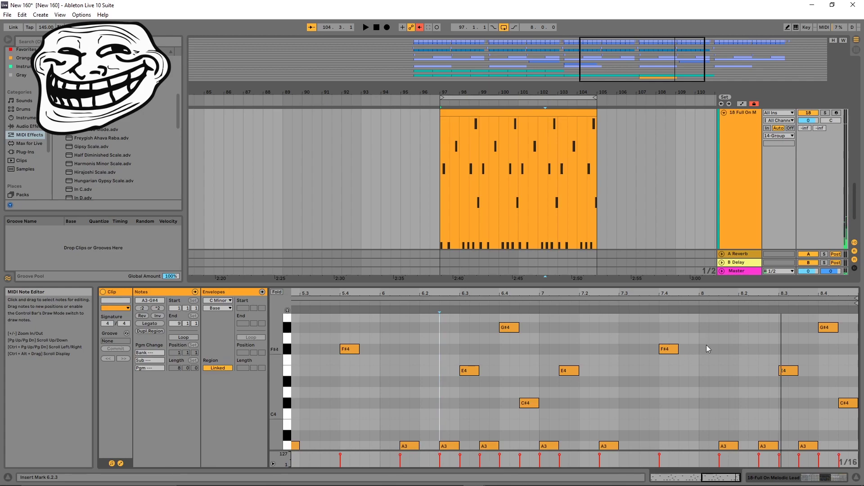
# Step: Add an F#4 at the start of bar 8 in the eight-bar melody clip and play it
pyautogui.press('-')
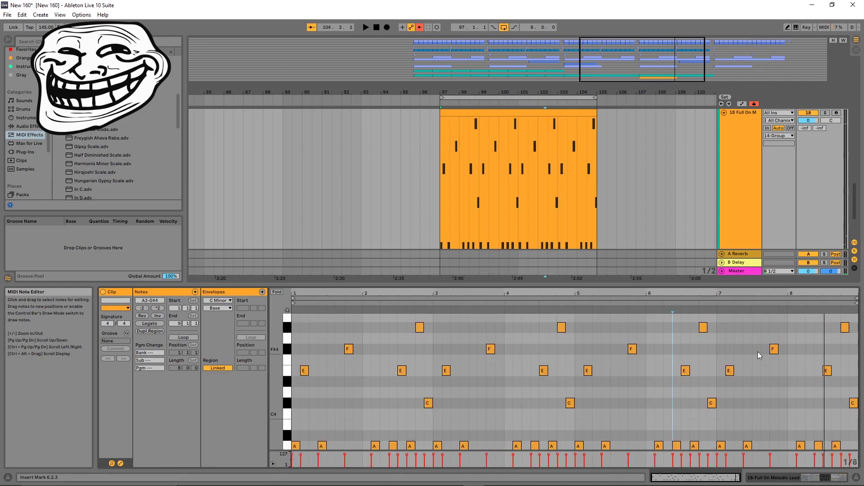
pyautogui.doubleClick(793, 350)
pyautogui.press('space')
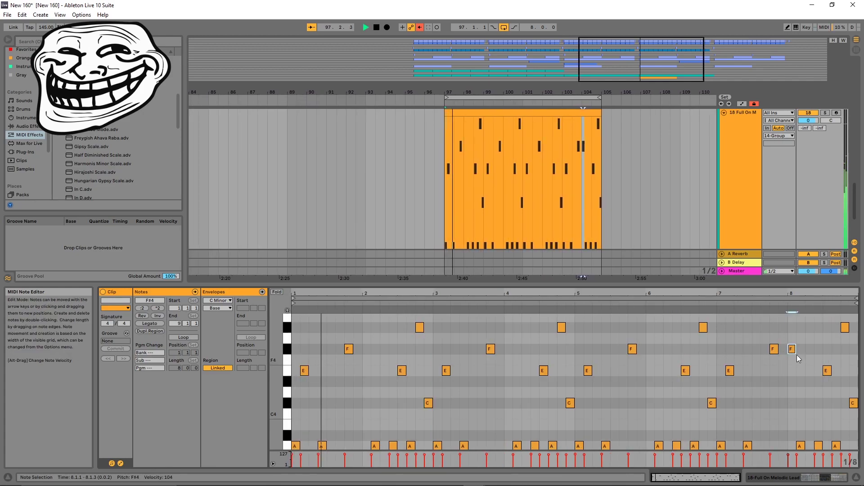
pyautogui.click(569, 237)
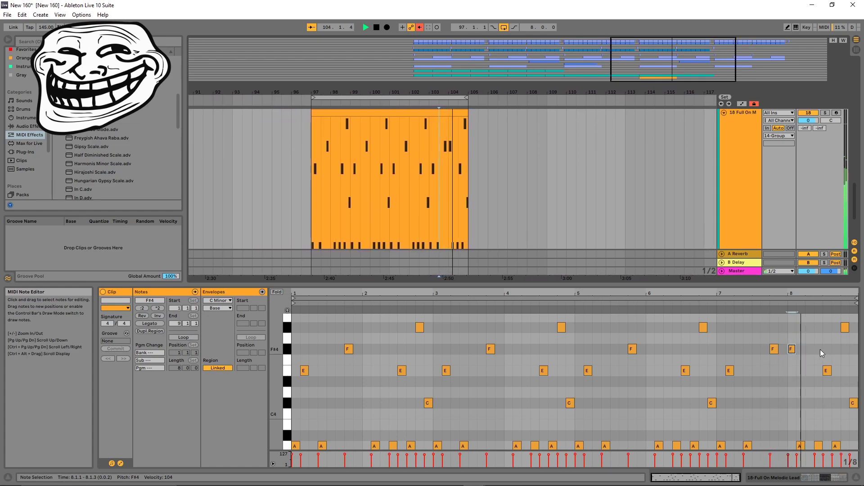
# Step: Try an extra C#4 at 8.2, first placed as G#4, and listen to it
pyautogui.doubleClick(810, 328)
pyautogui.moveTo(810, 333); pyautogui.dragTo(816, 404)
pyautogui.doubleClick(811, 403)
pyautogui.doubleClick(818, 403)
pyautogui.press('space')
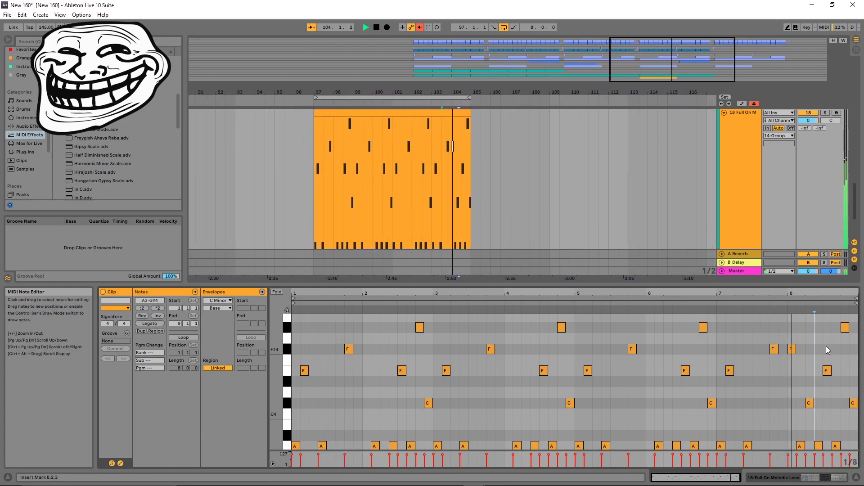
# Step: Try the extra note at 8.2 as E4 during playback, and delete it again
pyautogui.click(814, 403)
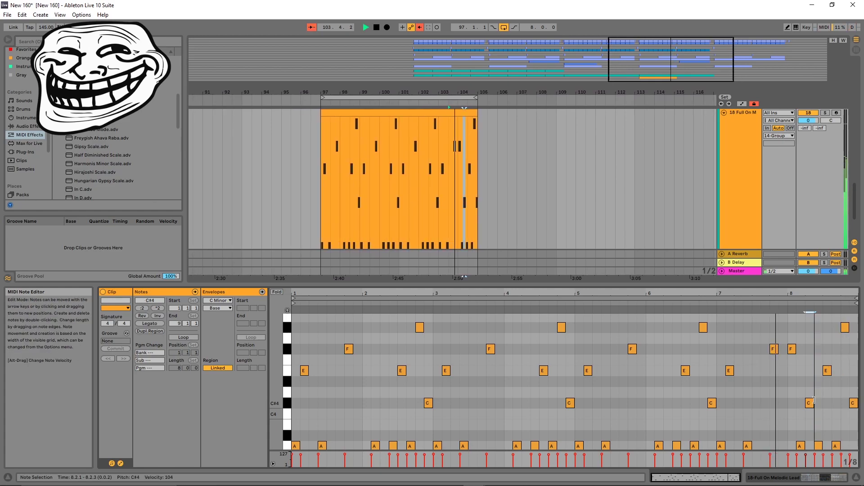
pyautogui.moveTo(811, 406); pyautogui.dragTo(809, 379)
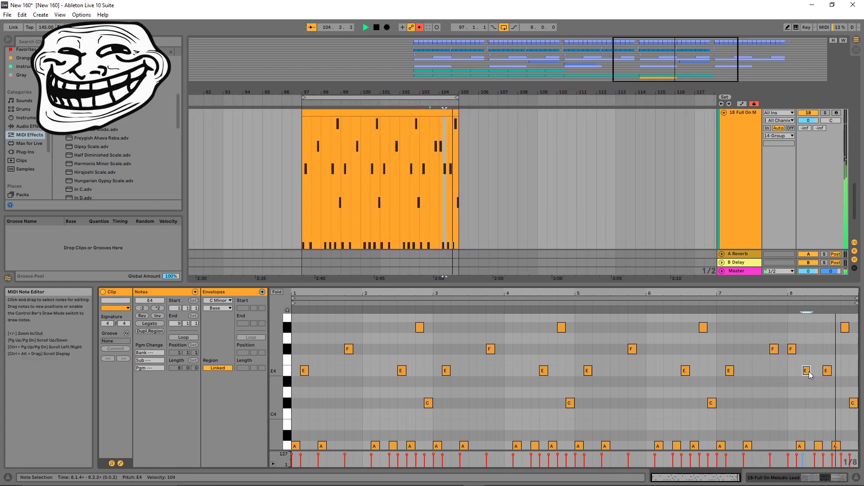
pyautogui.moveTo(807, 371); pyautogui.dragTo(815, 374)
pyautogui.doubleClick(814, 373)
pyautogui.doubleClick(813, 373)
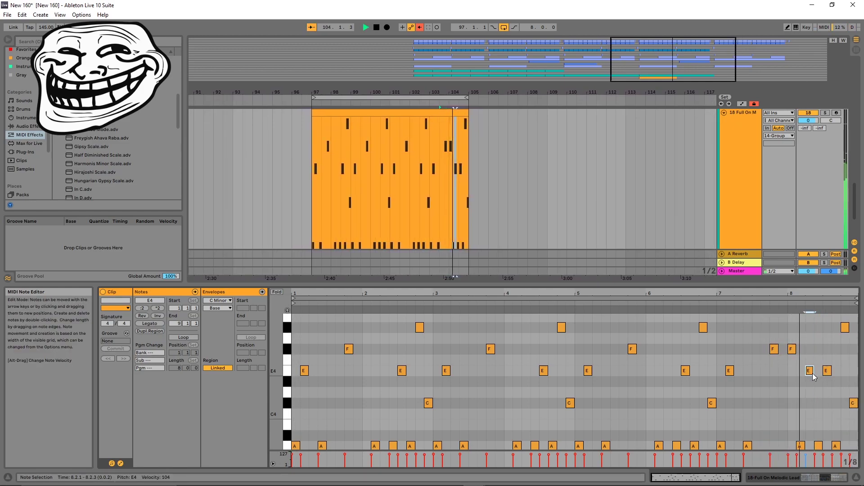
pyautogui.doubleClick(809, 371)
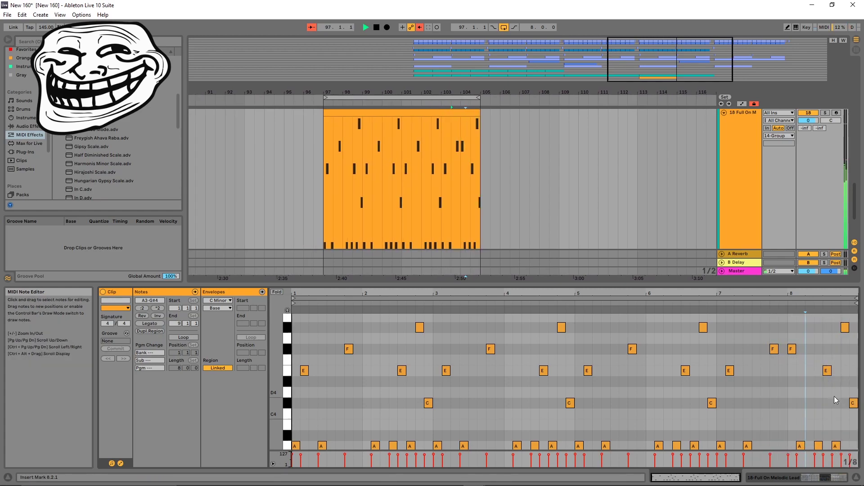
# Step: Raise the last C#4 of bar 8, at 8.4.3, to A#4 and listen to the melody
pyautogui.moveTo(854, 403); pyautogui.dragTo(853, 310)
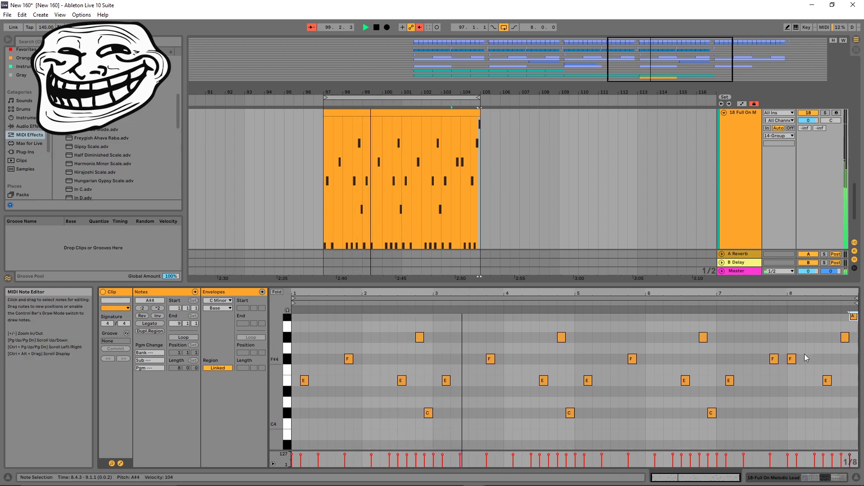
pyautogui.scroll(-3, 826, 398)
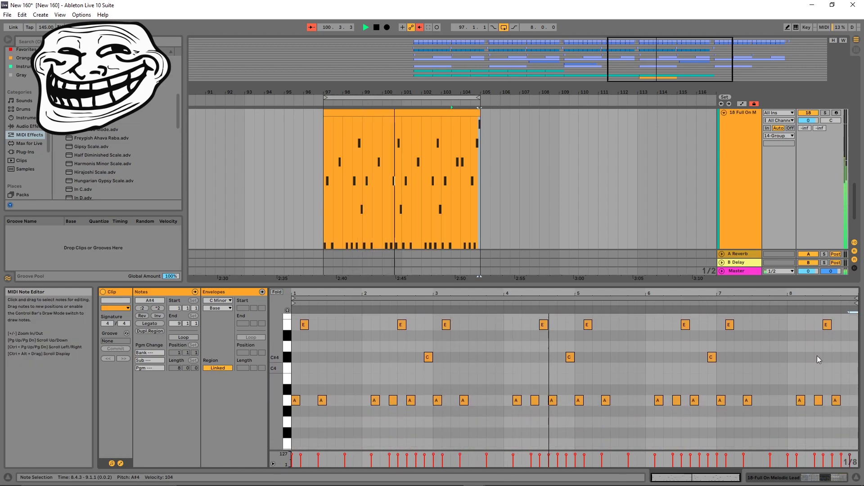
pyautogui.moveTo(674, 392)
pyautogui.mouseDown()
pyautogui.moveTo(671, 376)
pyautogui.moveTo(668, 396)
pyautogui.mouseUp()
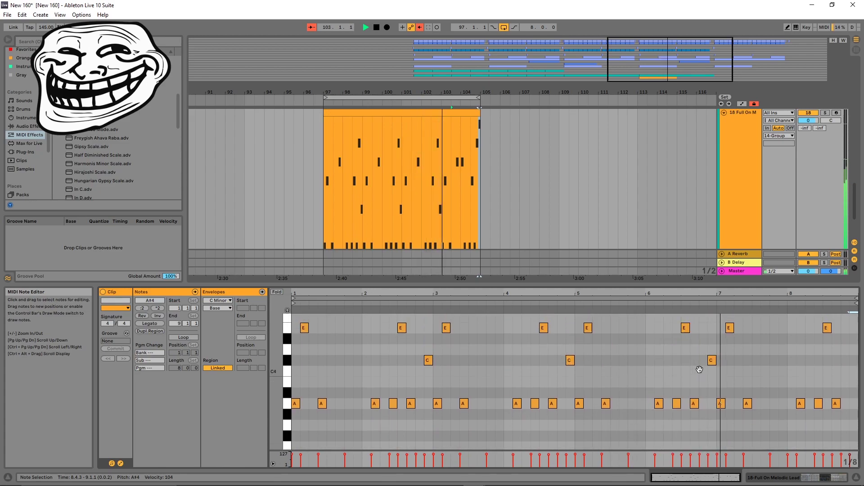
pyautogui.moveTo(722, 390); pyautogui.dragTo(711, 404)
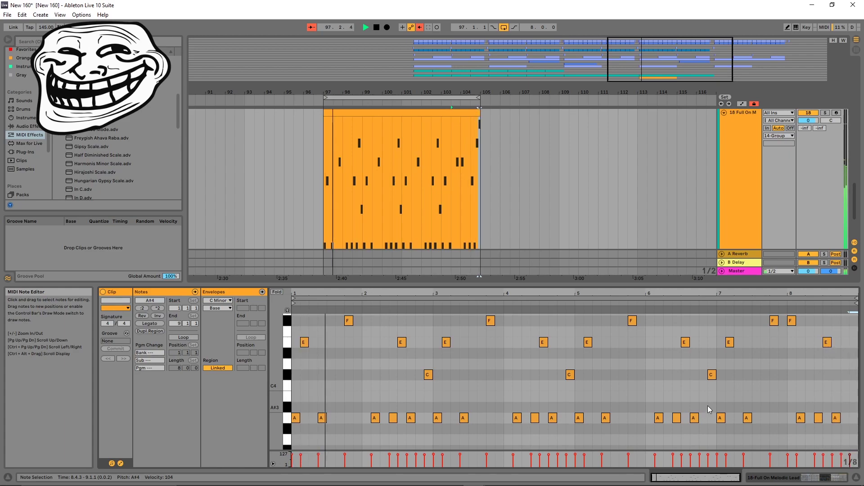
# Step: Enlarge the MIDI note editor to show the melody's whole pitch range, select the clip and play its opening bars
pyautogui.scroll(2, 473, 392)
pyautogui.moveTo(474, 393)
pyautogui.mouseDown()
pyautogui.moveTo(481, 404)
pyautogui.moveTo(480, 394)
pyautogui.mouseUp()
pyautogui.moveTo(488, 283); pyautogui.dragTo(481, 214)
pyautogui.moveTo(470, 328); pyautogui.dragTo(470, 353)
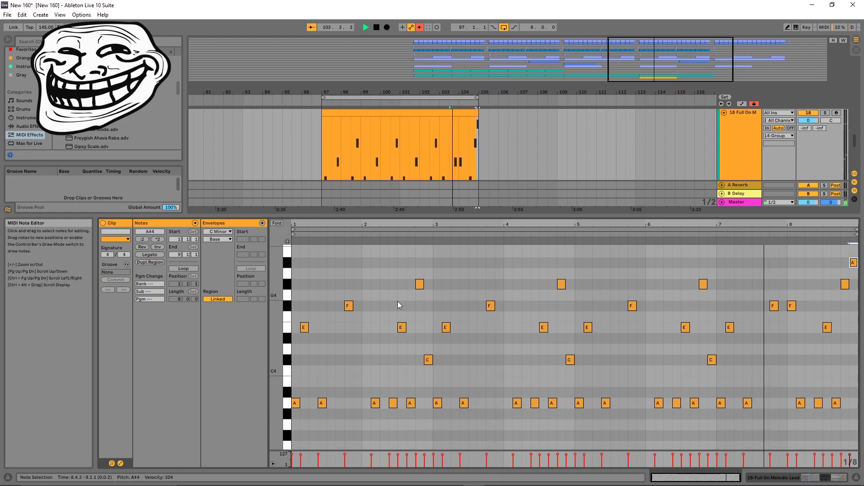
pyautogui.press('space')
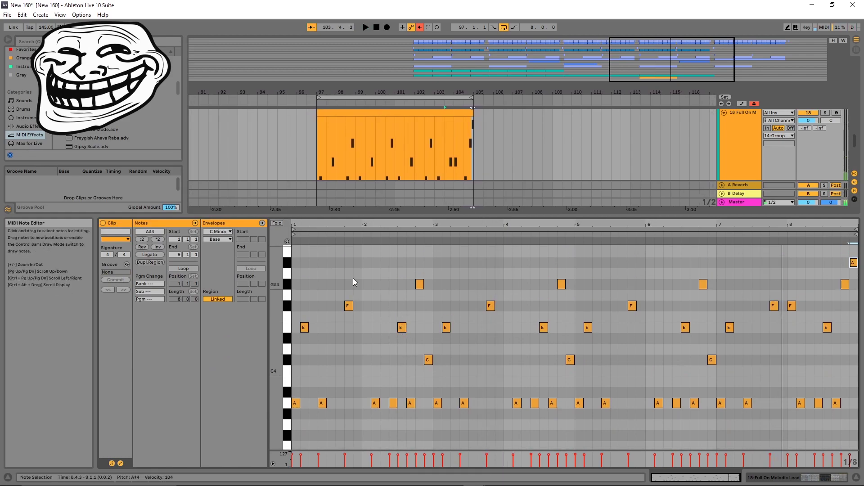
pyautogui.click(360, 113)
pyautogui.press('space')
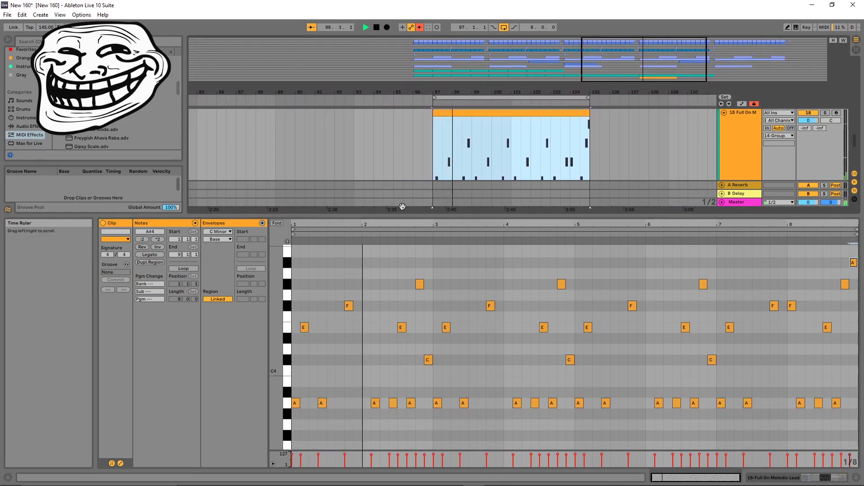
pyautogui.press('space')
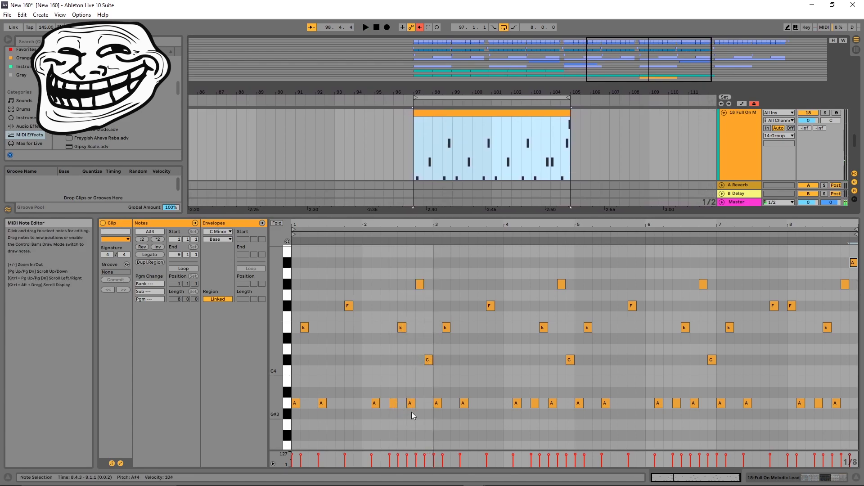
# Step: Try shortening the bar 2 notes A3 at 2.2.3 and those from 2.3 to 2.4, and undo it
pyautogui.moveTo(411, 412); pyautogui.dragTo(396, 337)
pyautogui.moveTo(401, 414); pyautogui.dragTo(422, 283)
pyautogui.press('space')
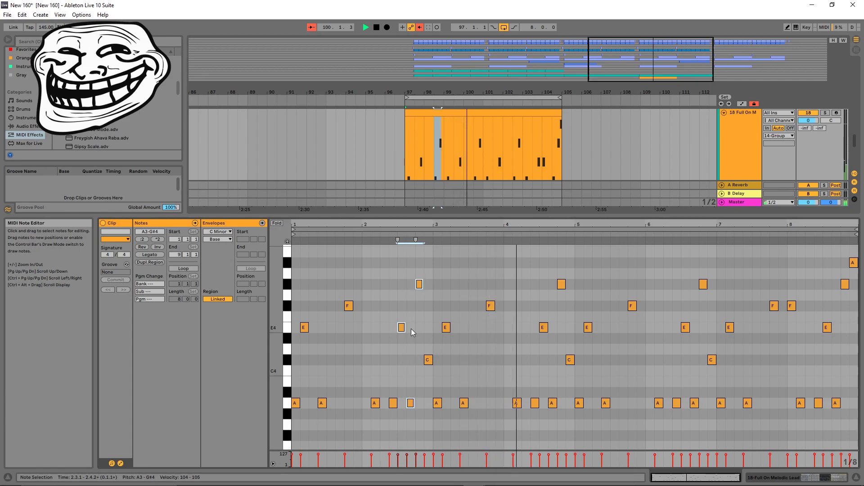
pyautogui.click(393, 403)
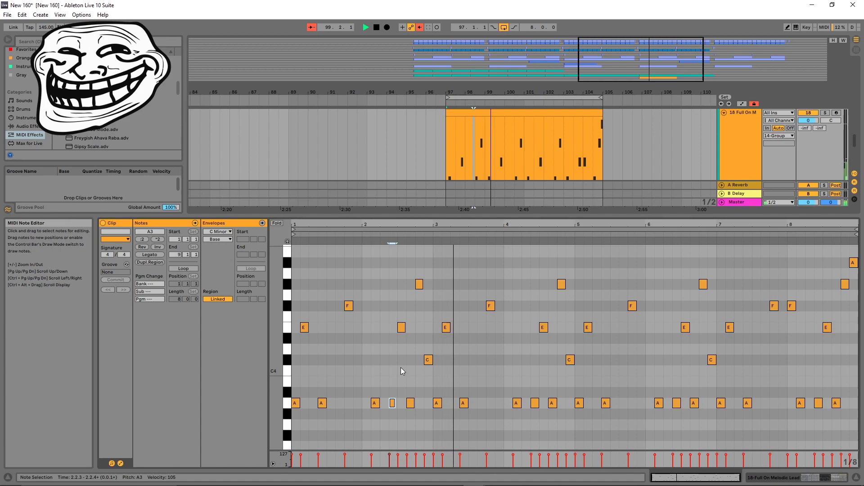
pyautogui.hotkey('ctrl', 'z')
pyautogui.hotkey('ctrl', 'z')
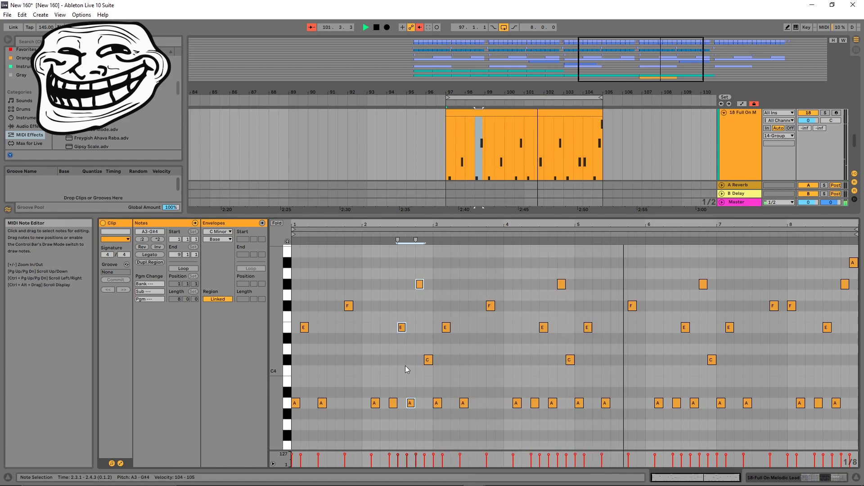
# Step: Select all the clip's notes, shorten them slightly together and clear the selection
pyautogui.hotkey('ctrl', 'a')
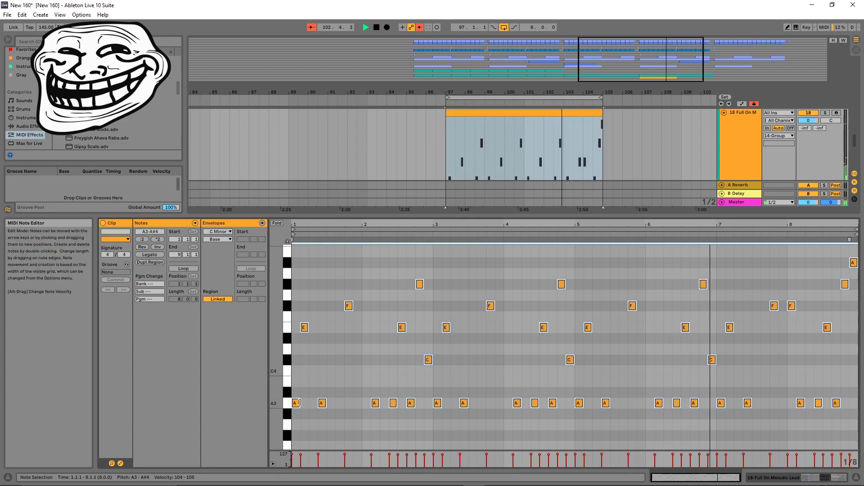
pyautogui.moveTo(299, 403); pyautogui.dragTo(297, 403)
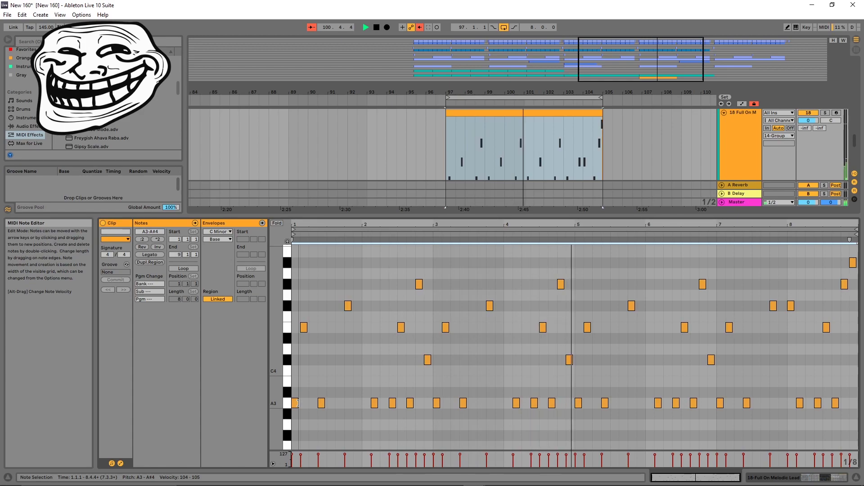
pyautogui.click(352, 320)
# Step: Lengthen the F#4 notes at 1.4 and 3.4 to one beat and the F#4 at 5.4 to just under one beat
pyautogui.moveTo(350, 306); pyautogui.dragTo(362, 306)
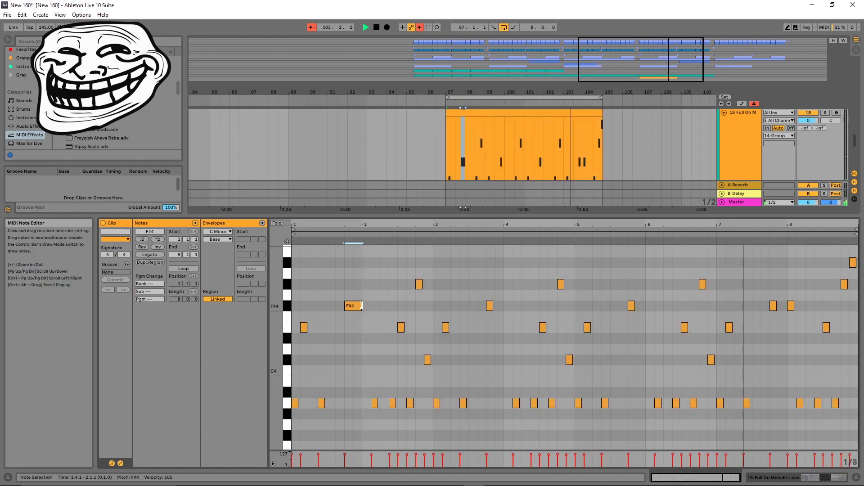
pyautogui.moveTo(492, 307); pyautogui.dragTo(503, 306)
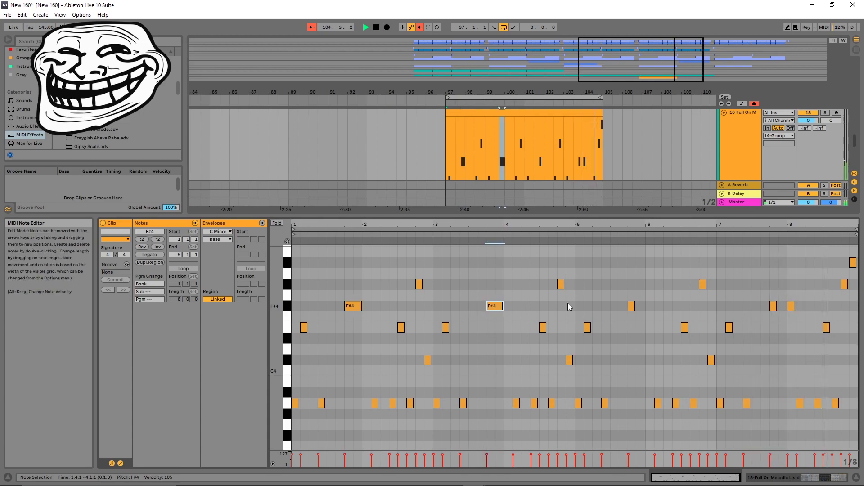
pyautogui.click(632, 306)
pyautogui.moveTo(633, 306); pyautogui.dragTo(645, 305)
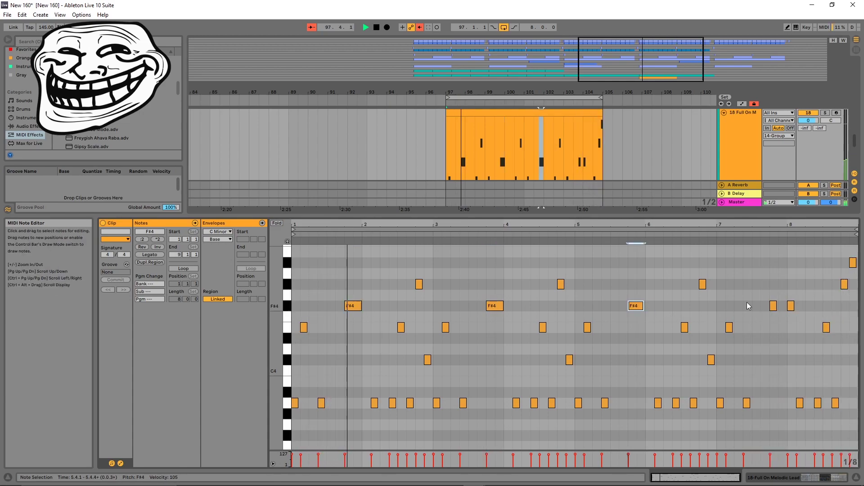
# Step: Trim the ends of the three lengthened F#4 notes at 1.4, 3.4 and 5.4 together
pyautogui.moveTo(325, 300); pyautogui.dragTo(726, 315)
pyautogui.moveTo(644, 308); pyautogui.dragTo(640, 307)
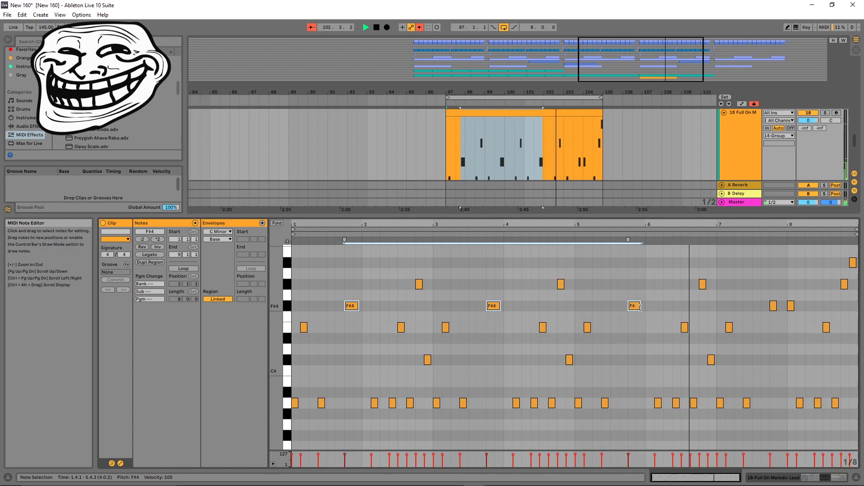
pyautogui.click(571, 304)
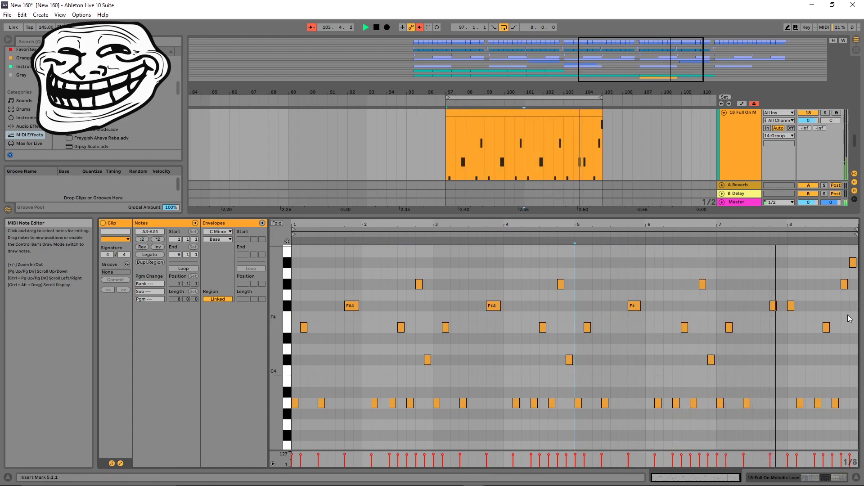
# Step: Lengthen the F#4 at 7.4 slightly, stop playback and bring the whole melody clip into view in the arrangement
pyautogui.moveTo(776, 305); pyautogui.dragTo(781, 306)
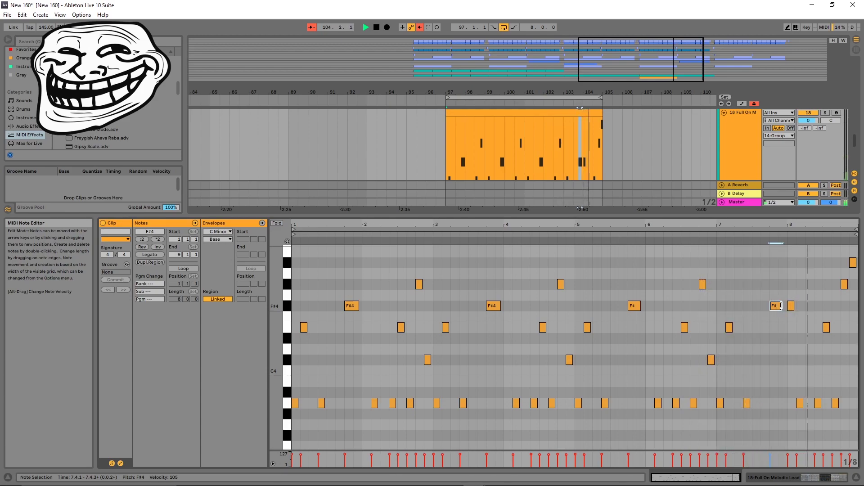
pyautogui.press('space')
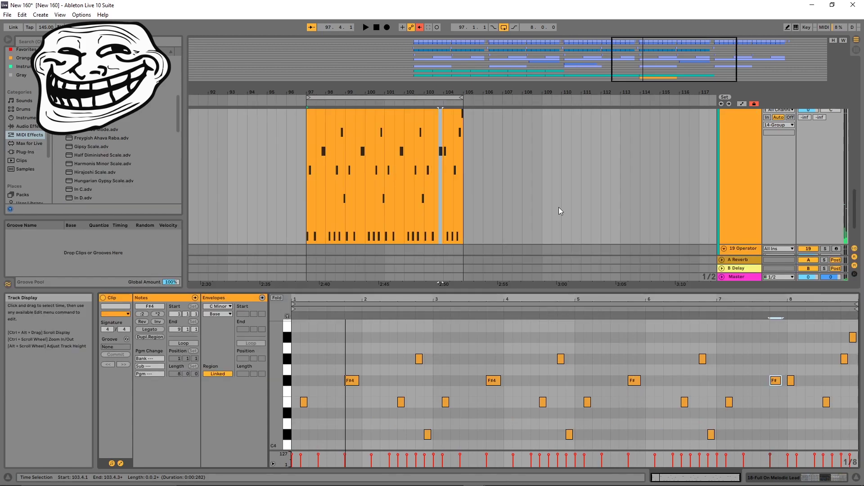
pyautogui.scroll(-2, 559, 210)
pyautogui.scroll(2, 559, 208)
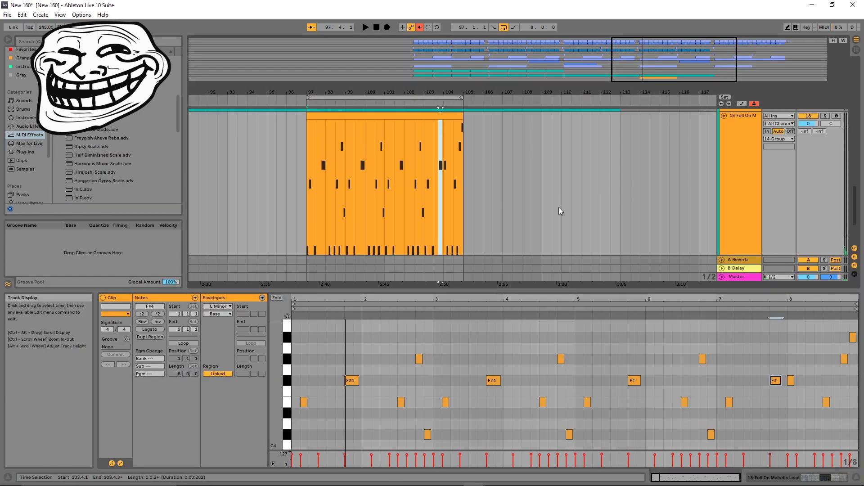
pyautogui.moveTo(678, 67); pyautogui.dragTo(680, 85)
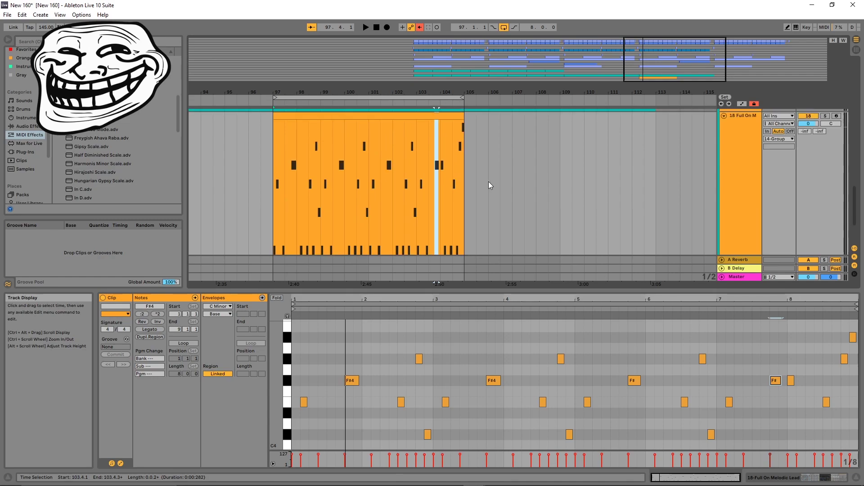
# Step: Enlarge the note editor and select the F#4 notes across the clip from bar 1 to bar 8
pyautogui.hotkey('ctrl', 'y')
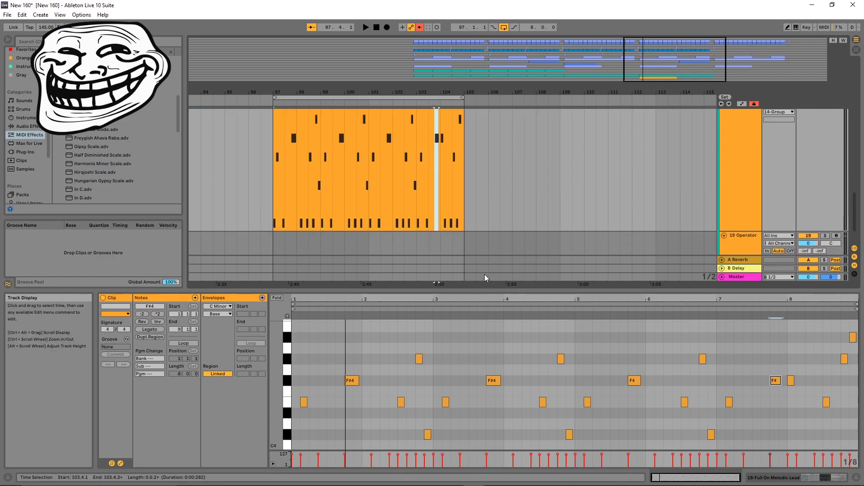
pyautogui.moveTo(484, 291); pyautogui.dragTo(485, 273)
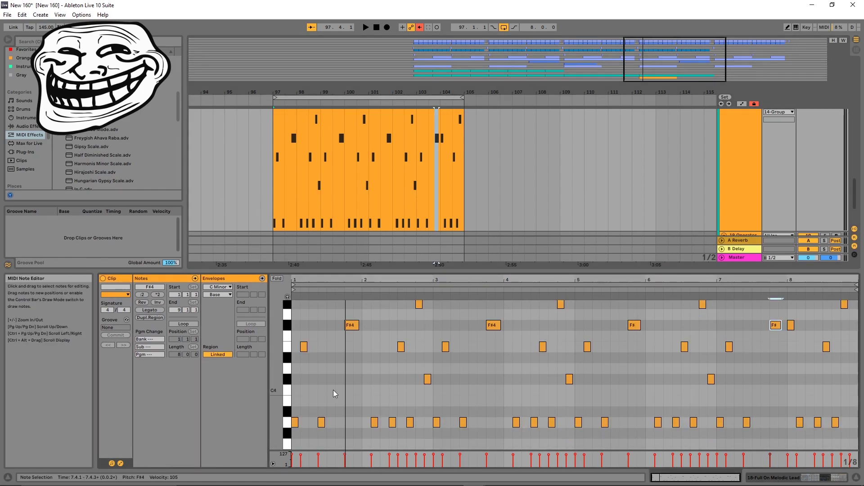
pyautogui.moveTo(409, 380); pyautogui.dragTo(839, 377)
pyautogui.moveTo(760, 377); pyautogui.dragTo(391, 376)
pyautogui.scroll(1, 373, 359)
pyautogui.moveTo(317, 345); pyautogui.dragTo(851, 346)
pyautogui.scroll(-1, 720, 349)
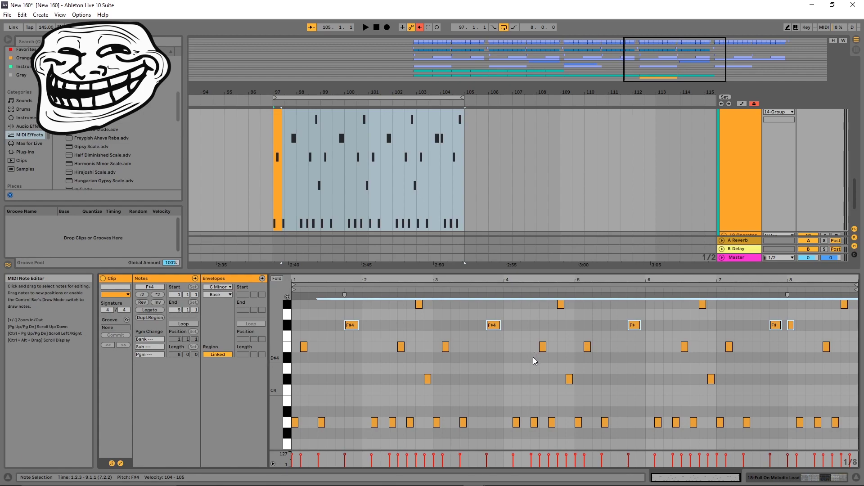
pyautogui.scroll(2, 387, 348)
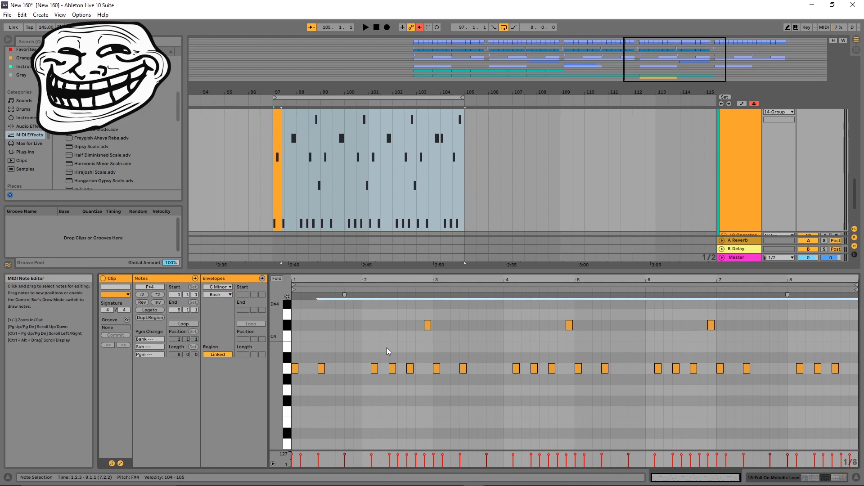
pyautogui.moveTo(273, 338)
pyautogui.mouseDown()
pyautogui.moveTo(264, 343)
pyautogui.moveTo(275, 338)
pyautogui.mouseUp()
pyautogui.scroll(4, 356, 325)
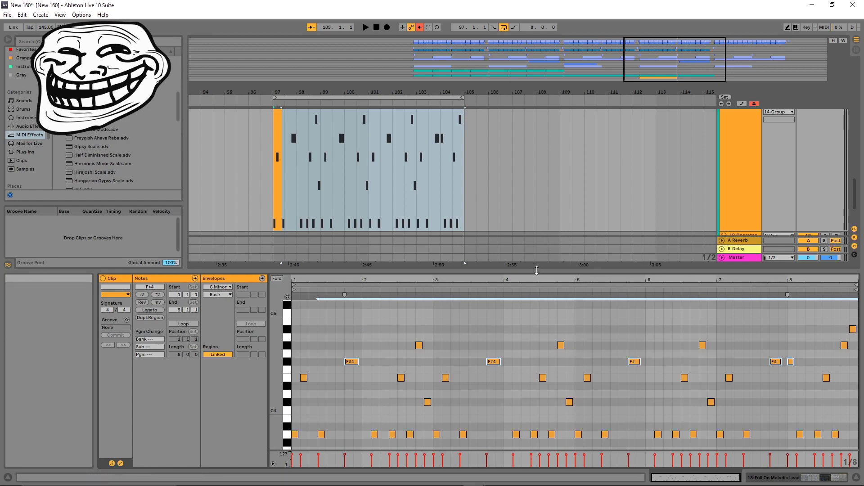
pyautogui.moveTo(439, 271); pyautogui.dragTo(439, 301)
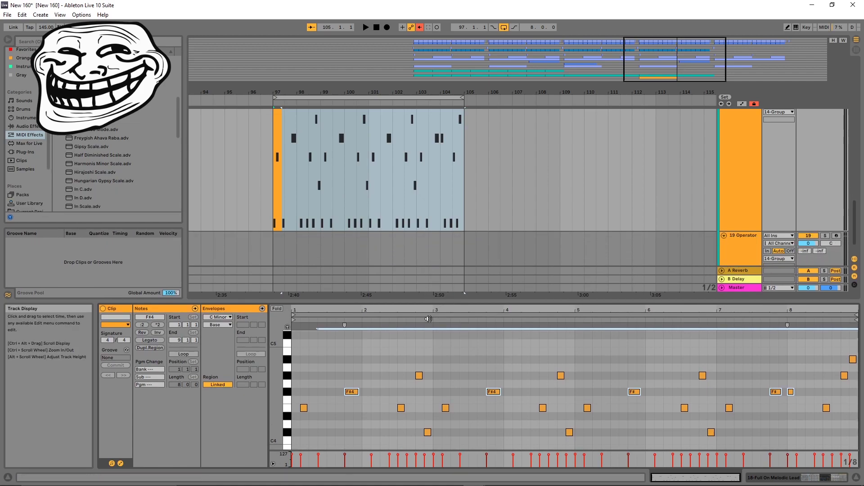
pyautogui.scroll(2, 450, 353)
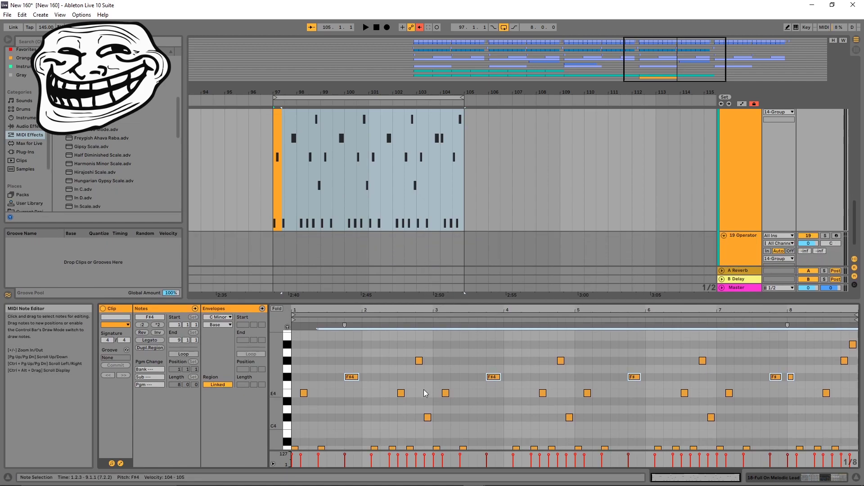
# Step: Try a long D#3 note from 1.1.3 to the end of bar 1 with a C3 note below, and delete both
pyautogui.scroll(-4, 297, 408)
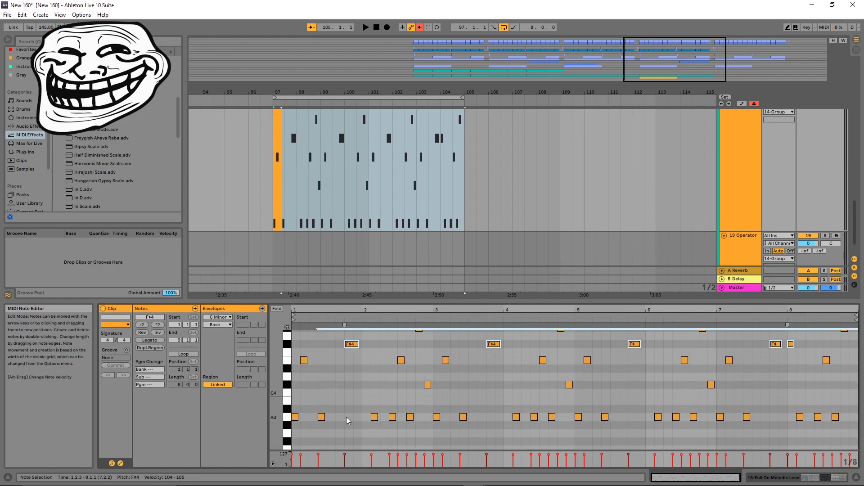
pyautogui.keyDown('ctrl'); pyautogui.keyDown('alt'); pyautogui.moveTo(305, 433); pyautogui.dragTo(305, 392); pyautogui.keyUp('alt'); pyautogui.keyUp('ctrl')
pyautogui.doubleClick(304, 424)
pyautogui.moveTo(309, 424); pyautogui.dragTo(361, 425)
pyautogui.click(314, 436)
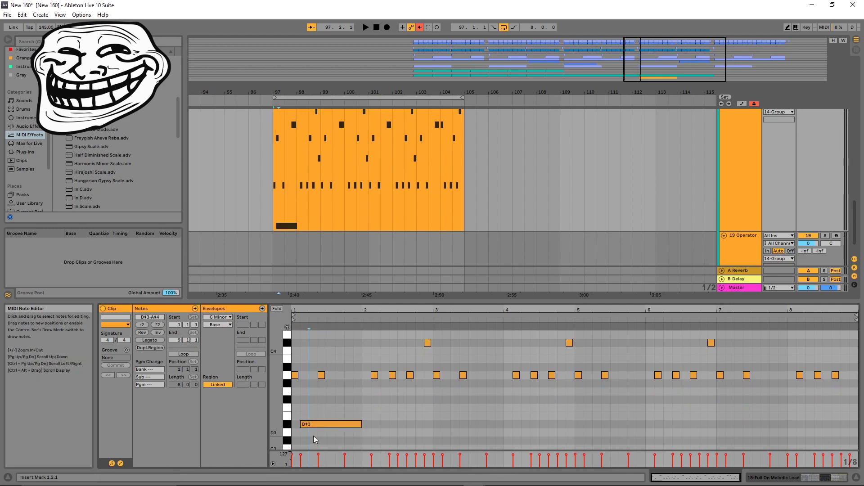
pyautogui.click(314, 433)
pyautogui.press('Down')
pyautogui.press('Down')
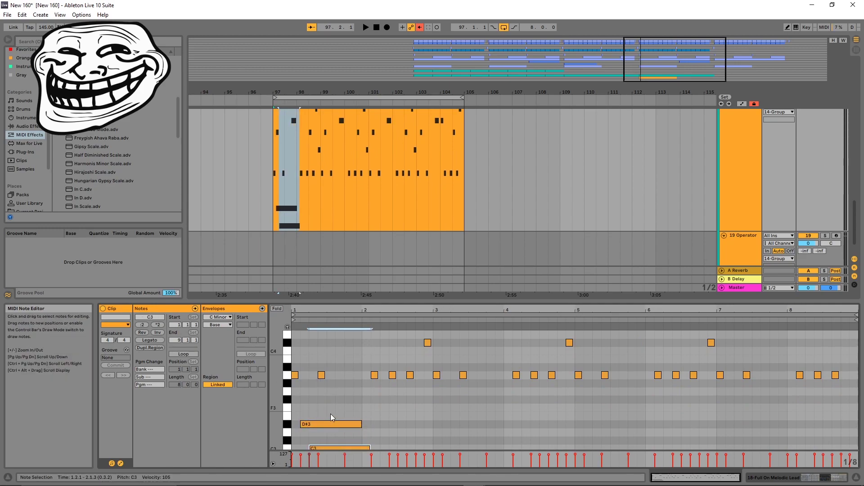
pyautogui.press('Delete')
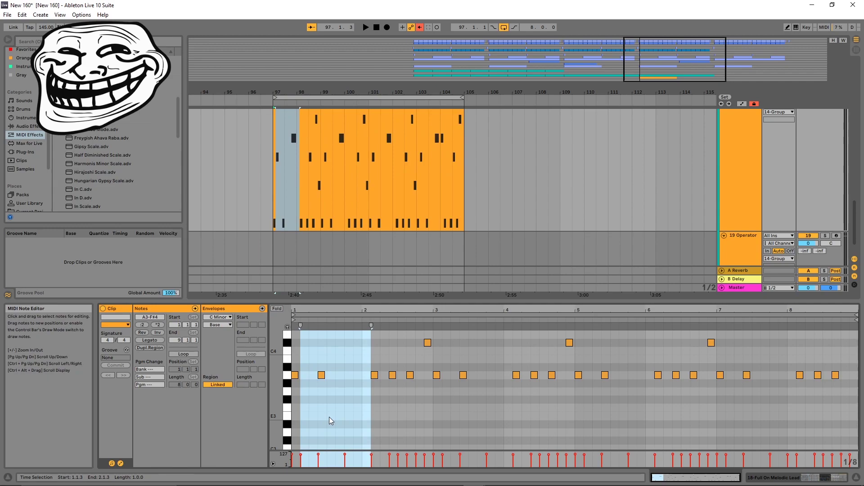
# Step: Try a D#3 note at 1.1.1 stretched to one full bar beneath the melody, and remove it
pyautogui.click(303, 424)
pyautogui.doubleClick(305, 425)
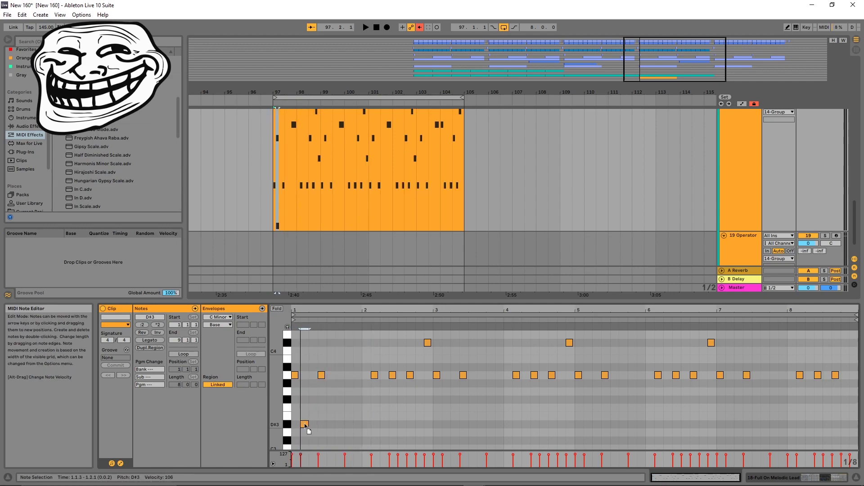
pyautogui.moveTo(298, 425); pyautogui.dragTo(354, 425)
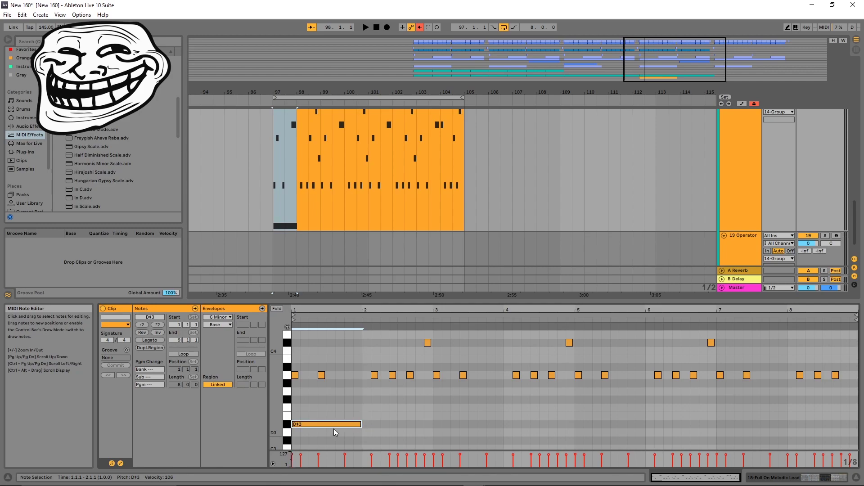
pyautogui.scroll(-3, 327, 419)
pyautogui.scroll(2, 324, 398)
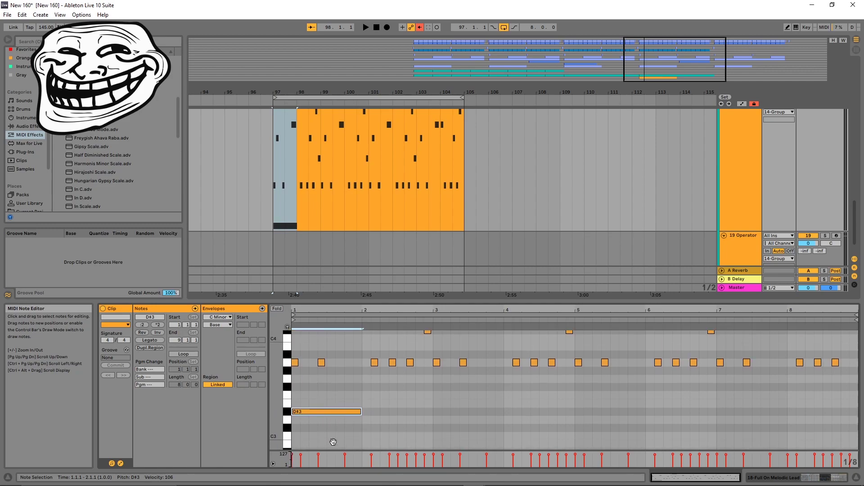
pyautogui.doubleClick(331, 415)
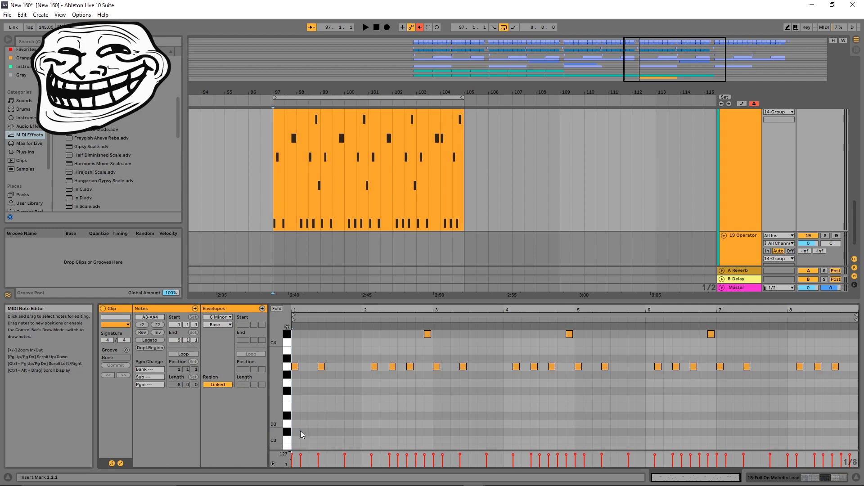
# Step: Try long low notes beneath the opening bars, starting from 1.1.1, and delete them
pyautogui.doubleClick(296, 412)
pyautogui.moveTo(300, 413); pyautogui.dragTo(363, 362)
pyautogui.moveTo(486, 441); pyautogui.dragTo(355, 386)
pyautogui.press('Delete')
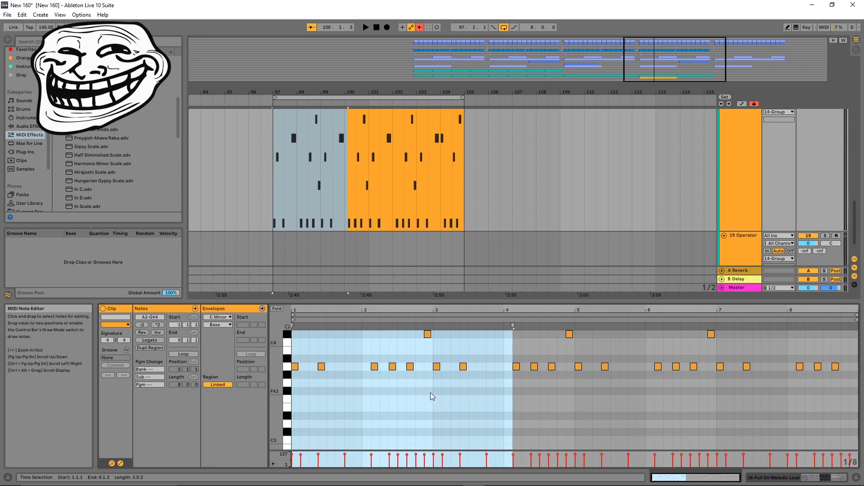
# Step: Show the lead track's device chain and select the whole eight-bar melody clip in the arrangement
pyautogui.scroll(3, 492, 374)
pyautogui.moveTo(493, 374); pyautogui.dragTo(493, 432)
pyautogui.click(786, 478)
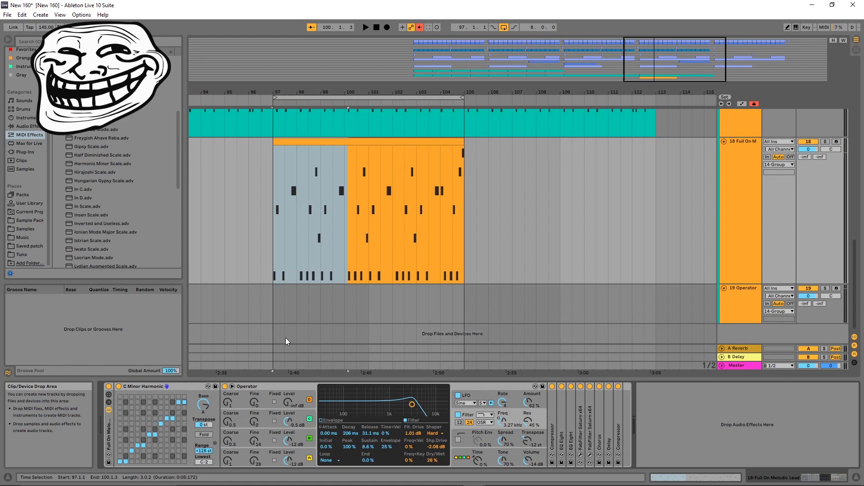
pyautogui.click(314, 293)
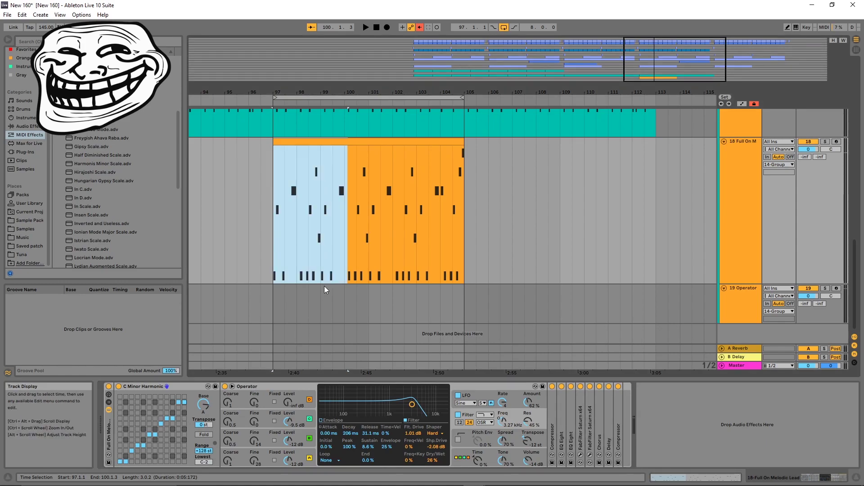
pyautogui.scroll(2, 380, 223)
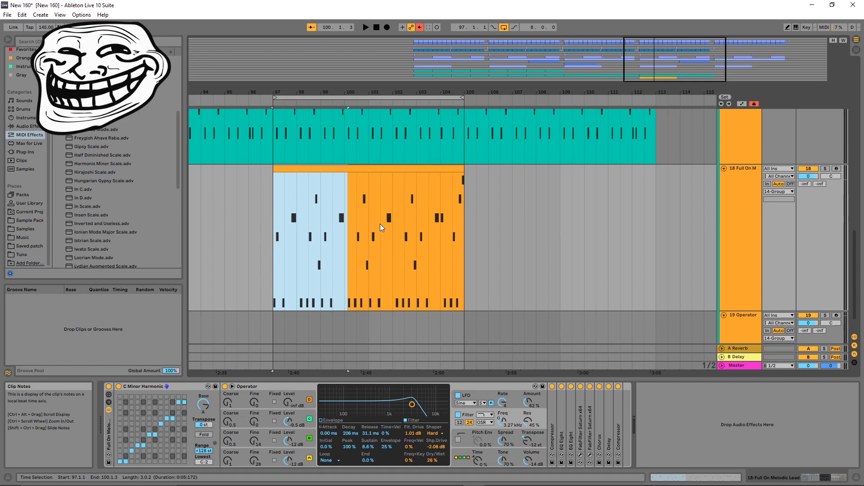
pyautogui.scroll(3, 380, 223)
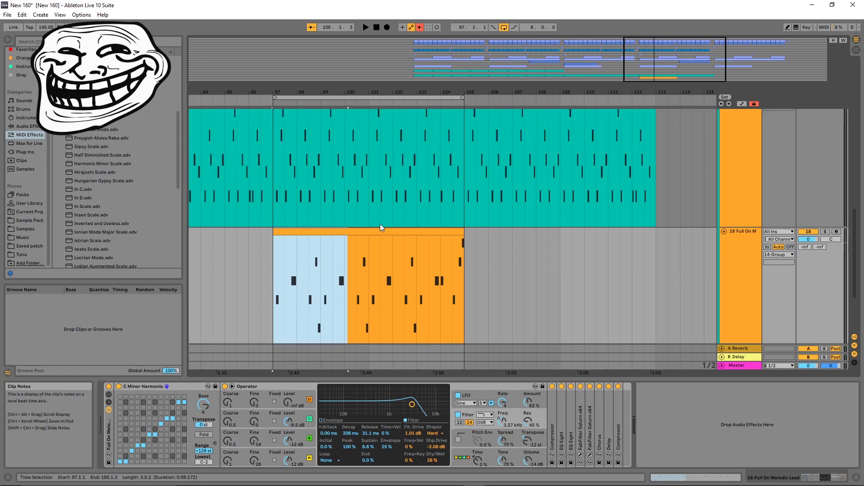
pyautogui.click(379, 232)
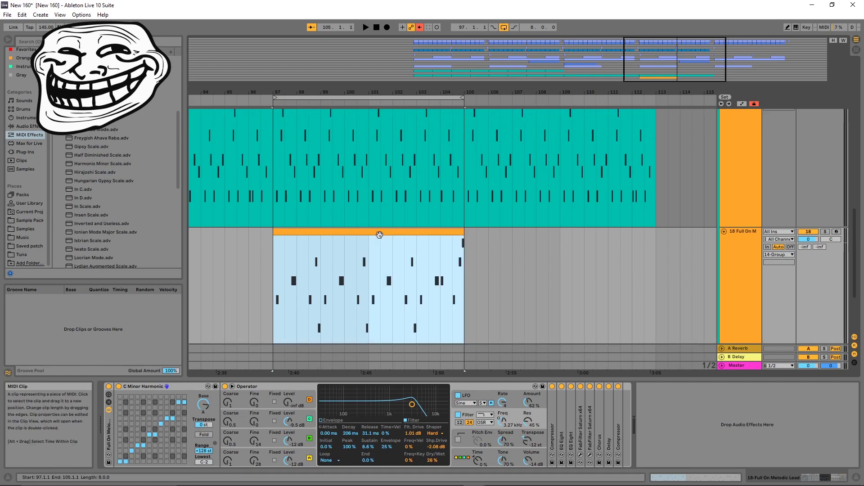